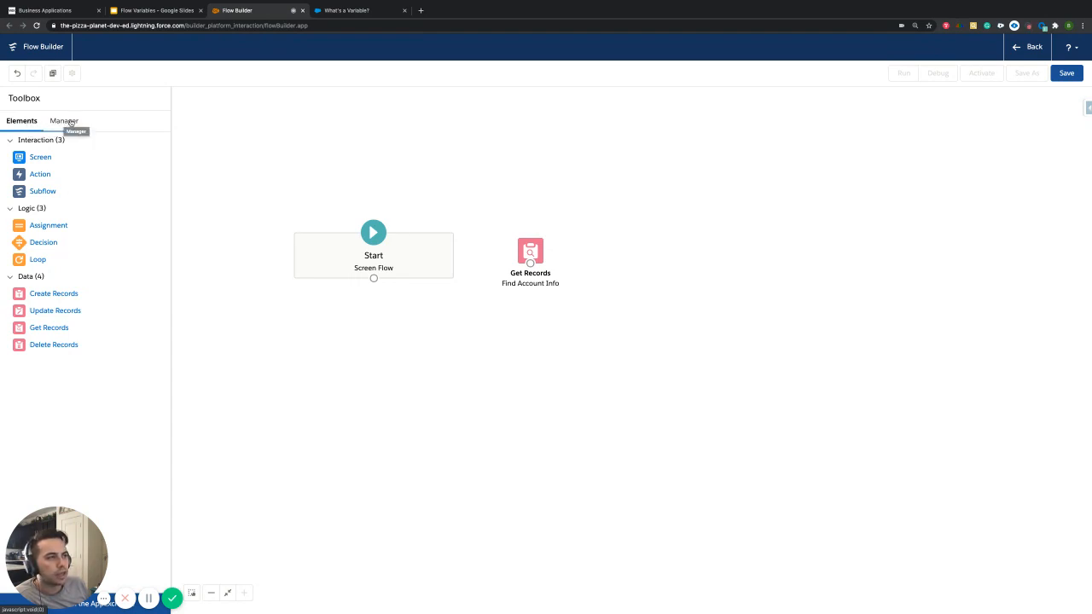
Step: Start a new flow resource with the resource type Variable
{"action": "left_click", "coordinate": [67, 121]}
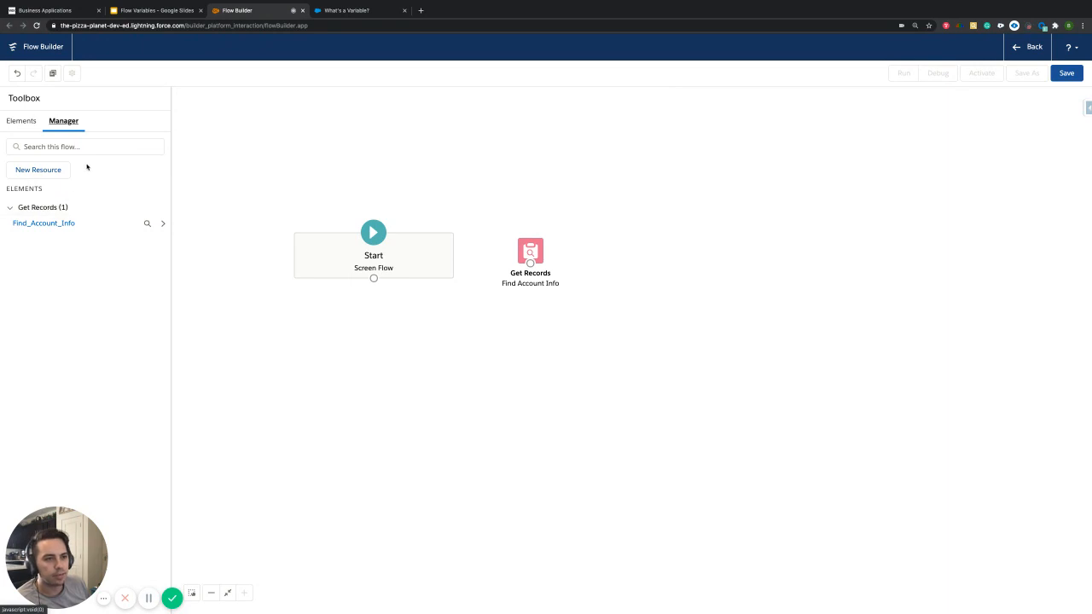
{"action": "left_click", "coordinate": [38, 170]}
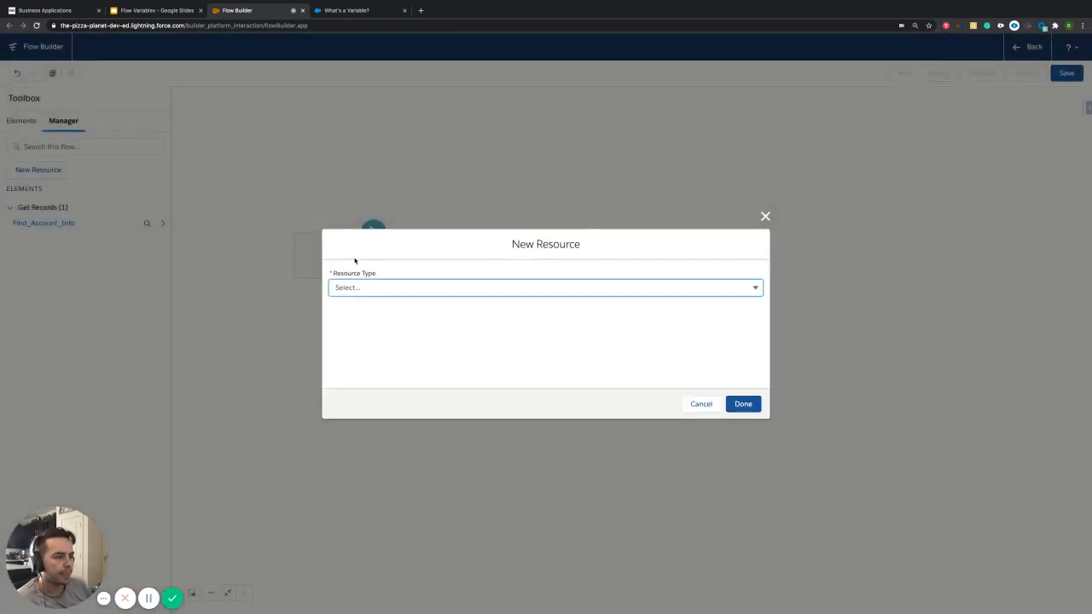
{"action": "left_click", "coordinate": [391, 284]}
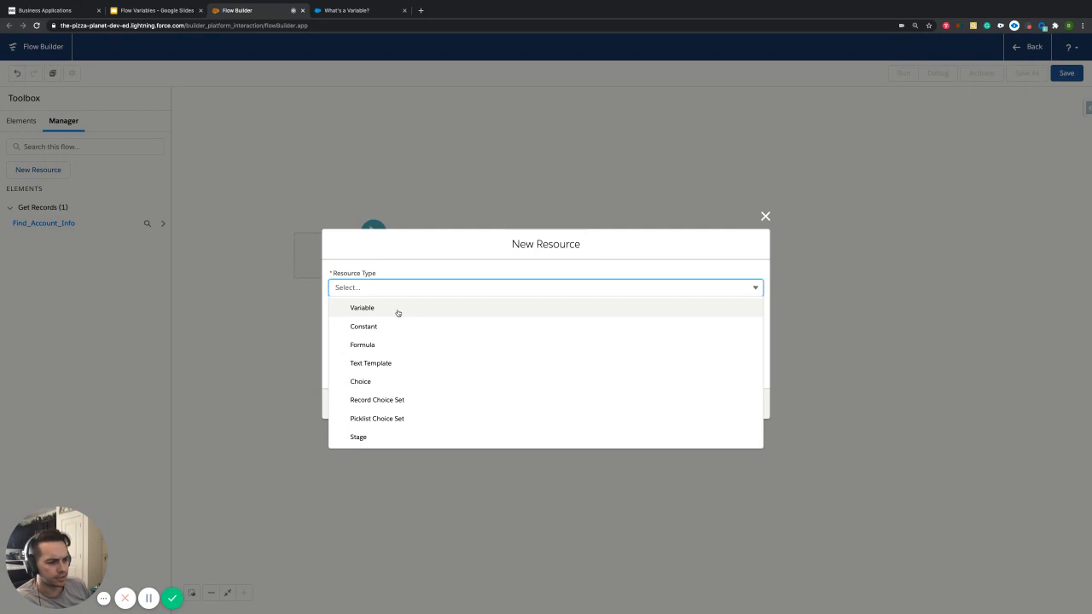
{"action": "left_click", "coordinate": [398, 312]}
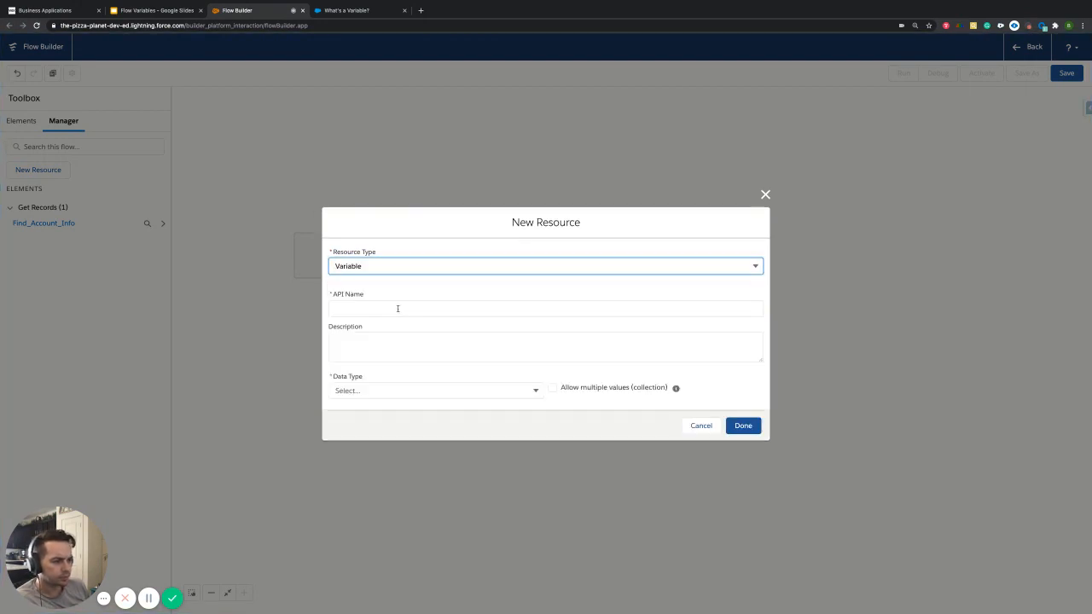
Step: Consult the Flow Variables slides and set the new variable's API name to AccountId
{"action": "left_click", "coordinate": [372, 289]}
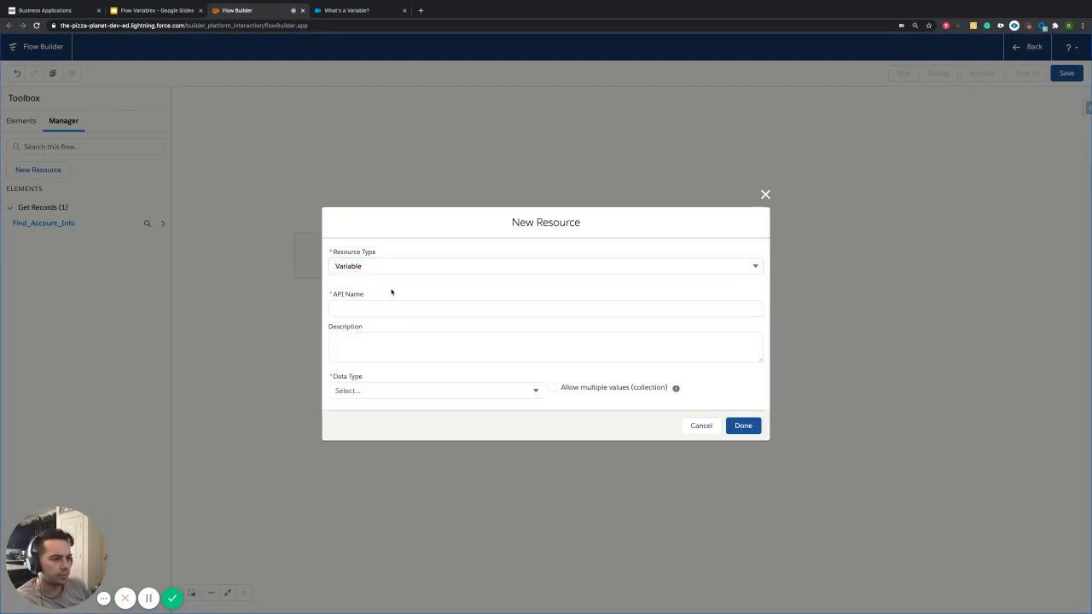
{"action": "left_click", "coordinate": [373, 307]}
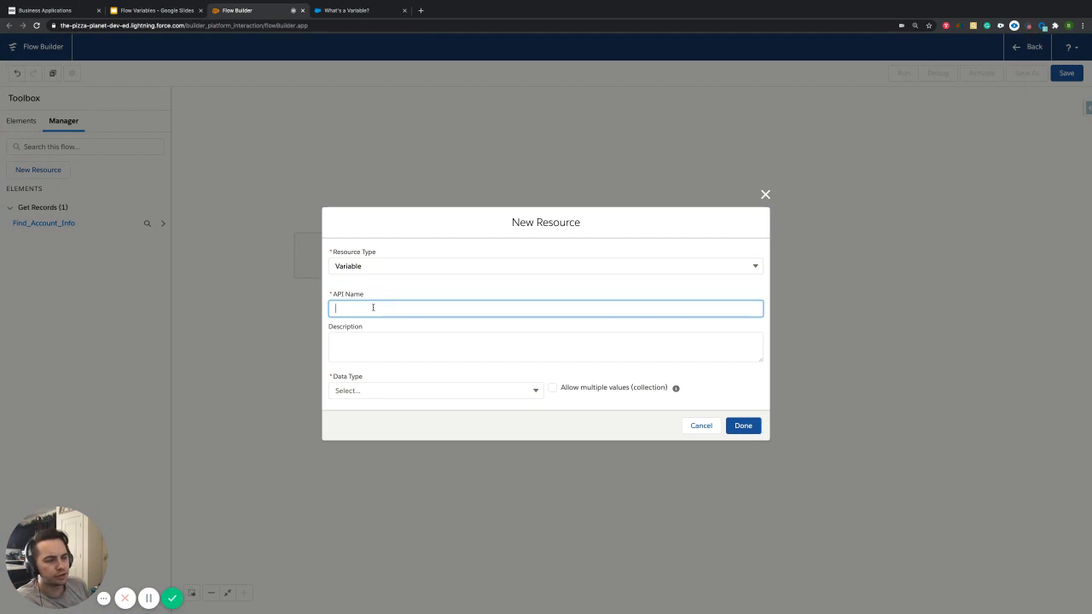
{"action": "left_click", "coordinate": [147, 11]}
{"action": "key", "text": "Up"}
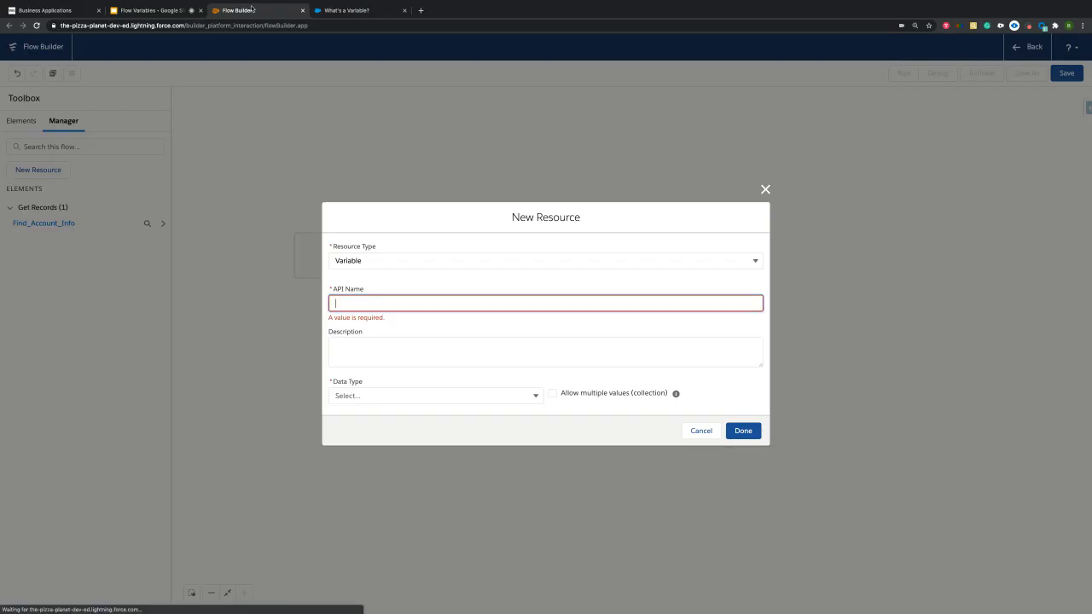
{"action": "left_click", "coordinate": [256, 10]}
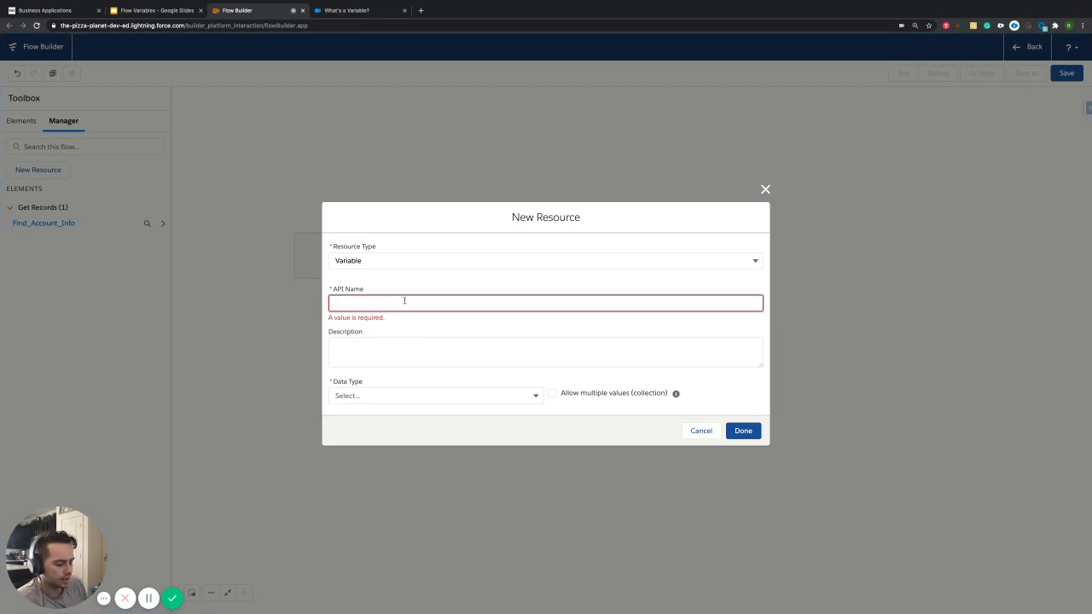
{"action": "type", "text": "Account"}
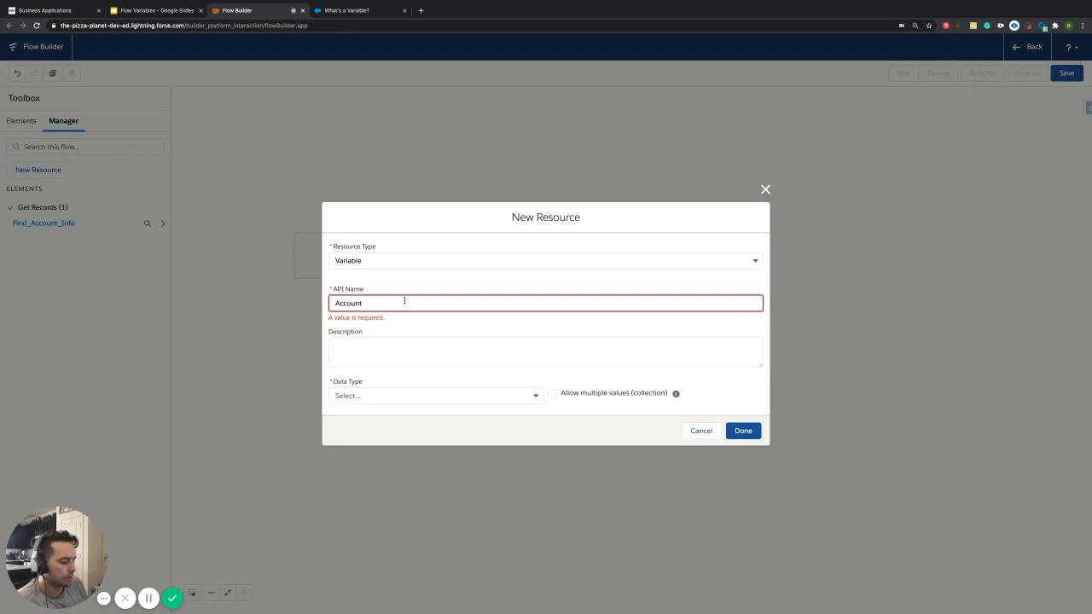
{"action": "type", "text": "Id"}
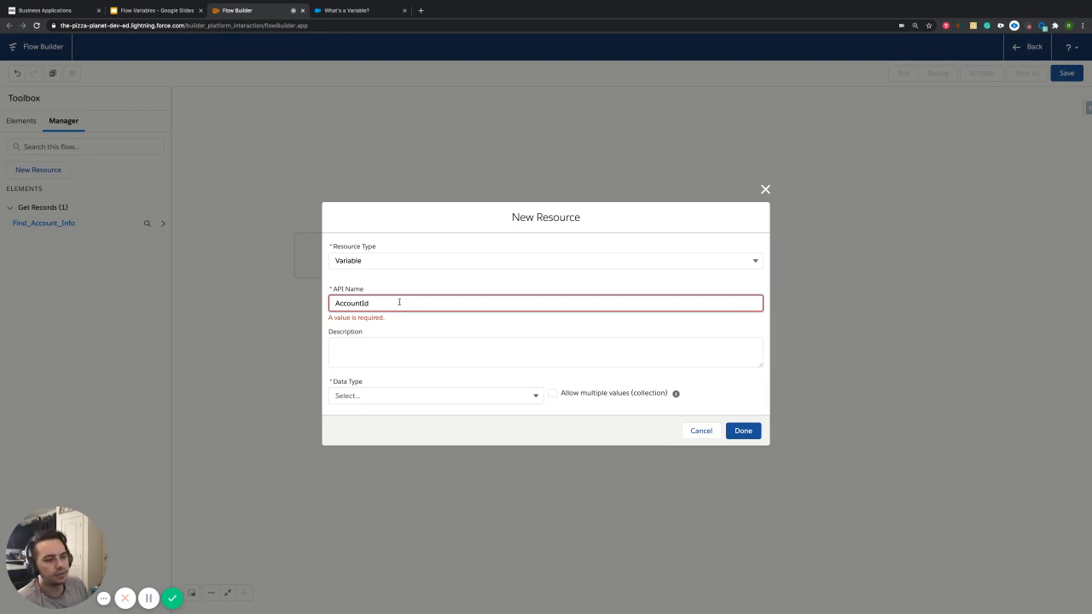
{"action": "left_click", "coordinate": [422, 327]}
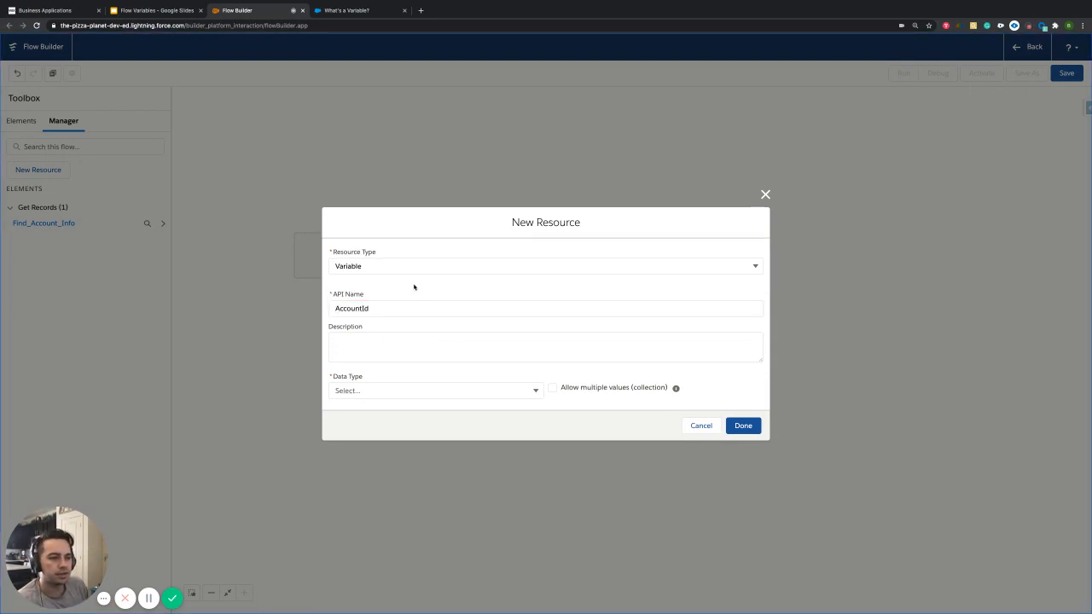
{"action": "triple_click", "coordinate": [362, 296]}
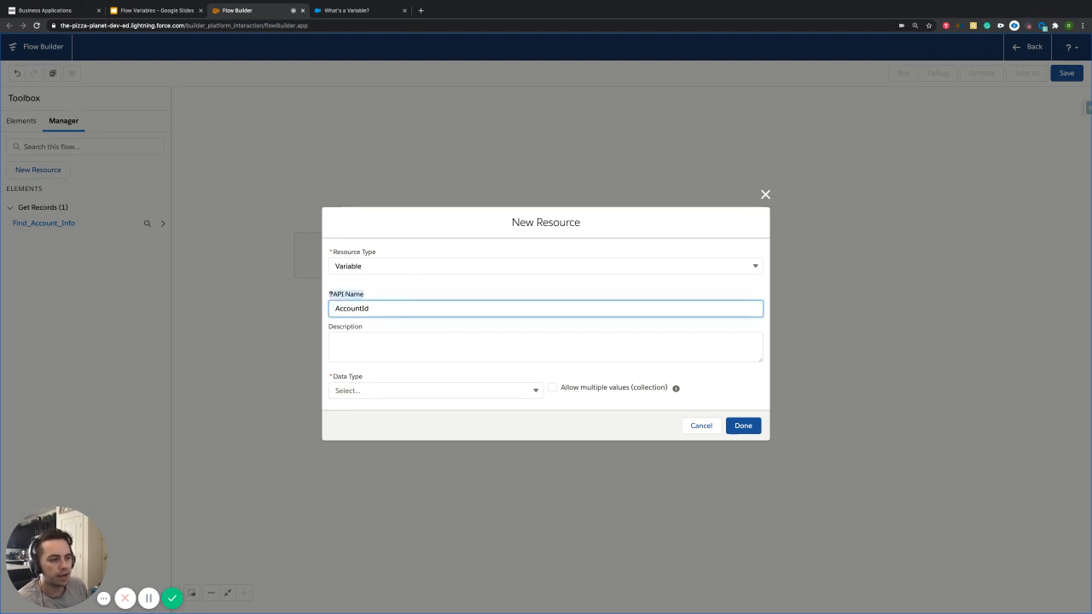
{"action": "left_click", "coordinate": [382, 309]}
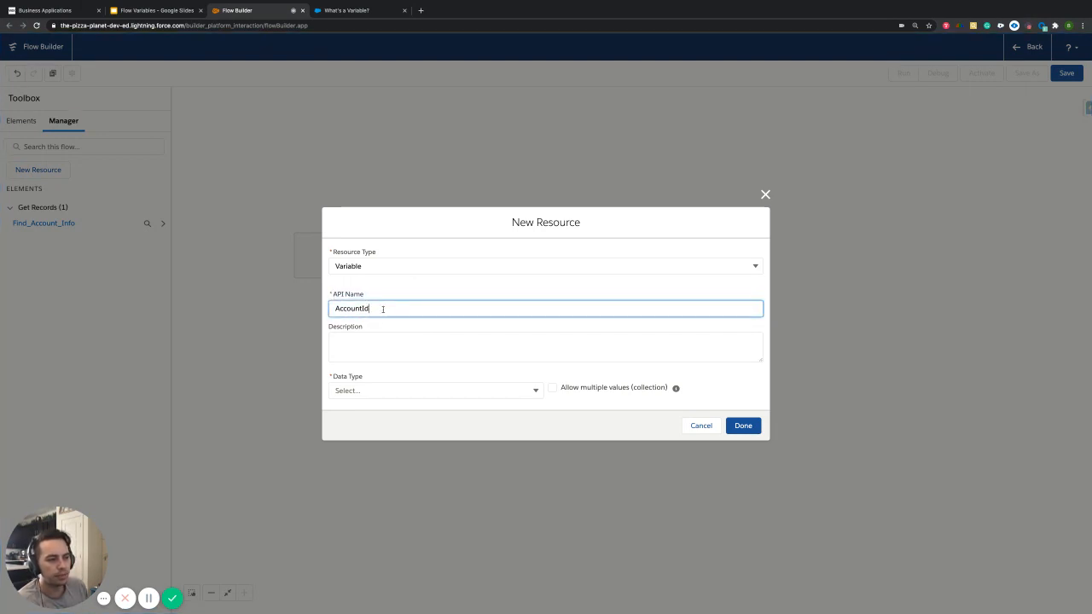
{"action": "left_click_drag", "start_coordinate": [382, 309], "coordinate": [321, 310]}
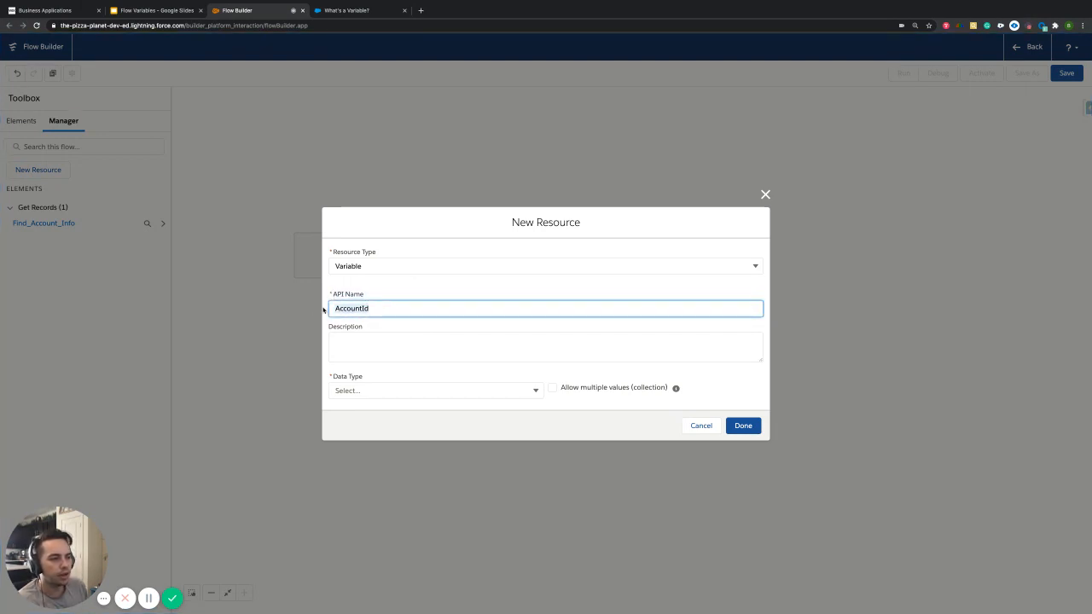
{"action": "left_click", "coordinate": [391, 327]}
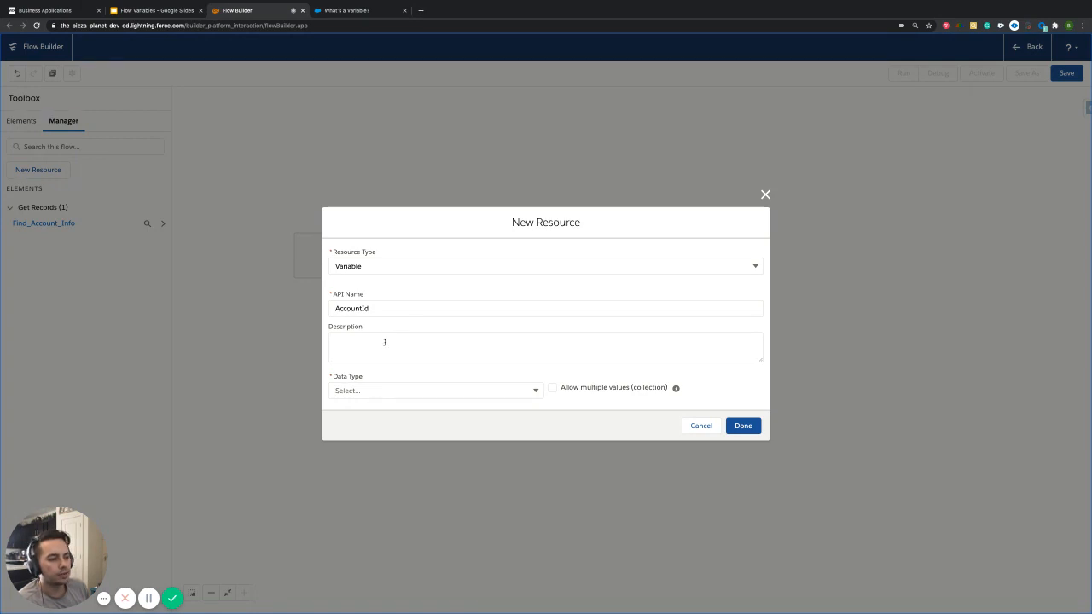
Step: Enter "This stores the account Id" as the variable's description
{"action": "left_click", "coordinate": [385, 342]}
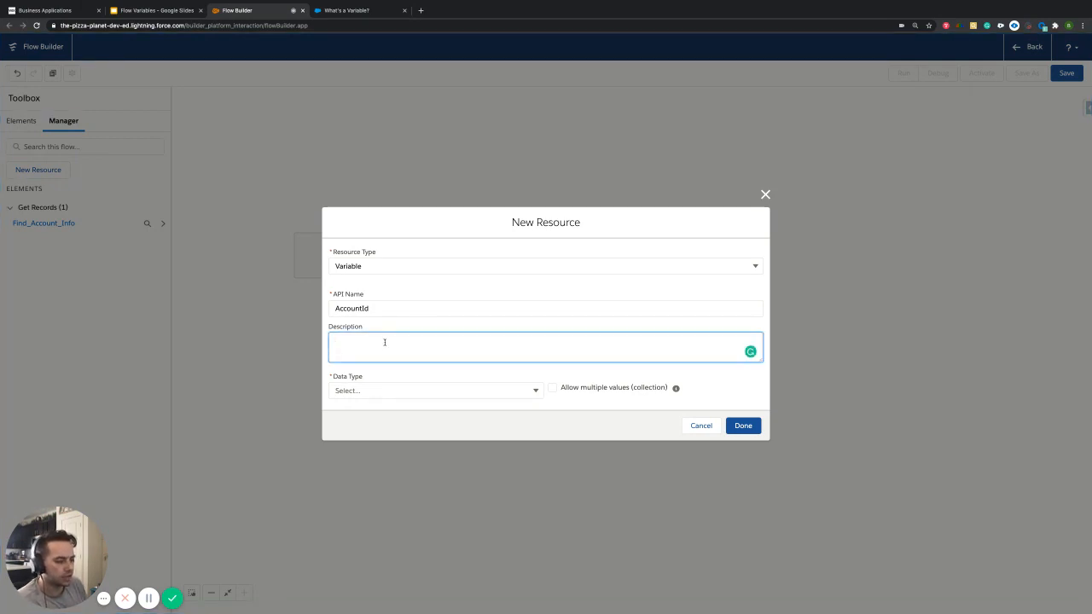
{"action": "type", "text": "This stores t"}
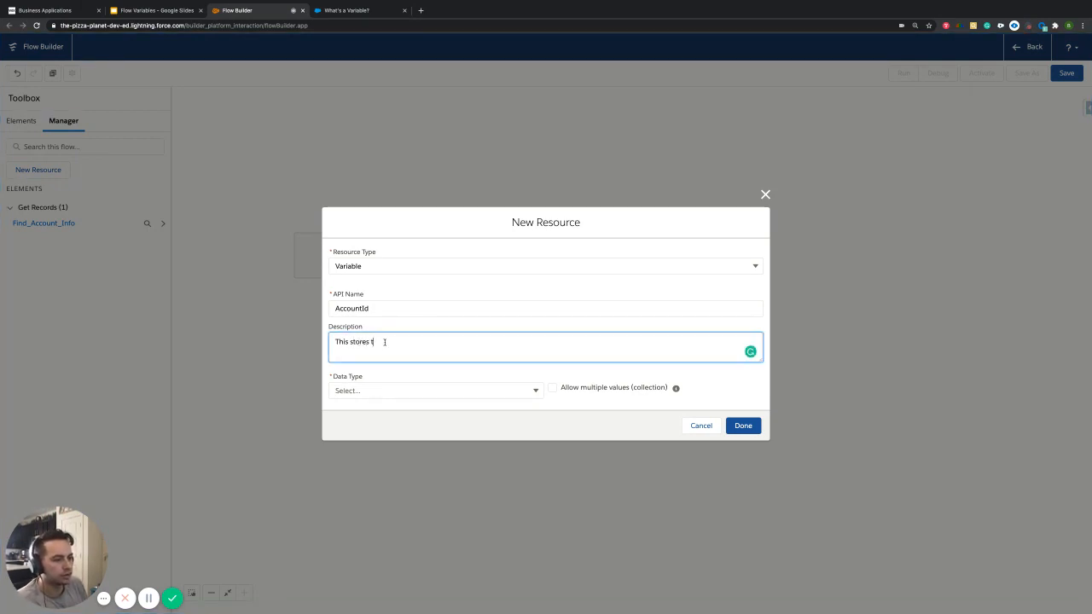
{"action": "type", "text": "he account Id"}
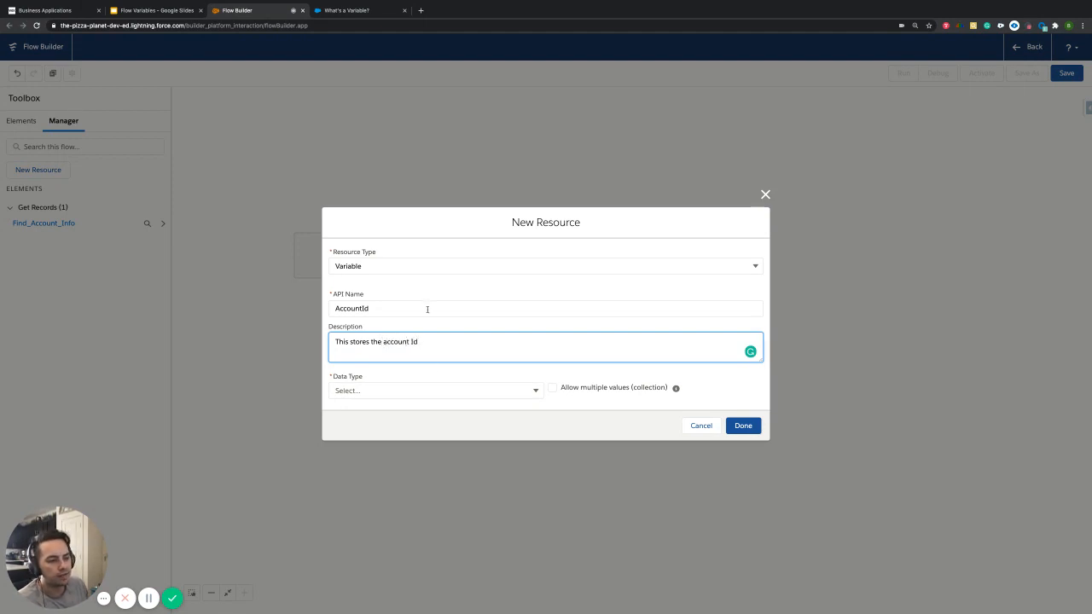
{"action": "left_click", "coordinate": [413, 366]}
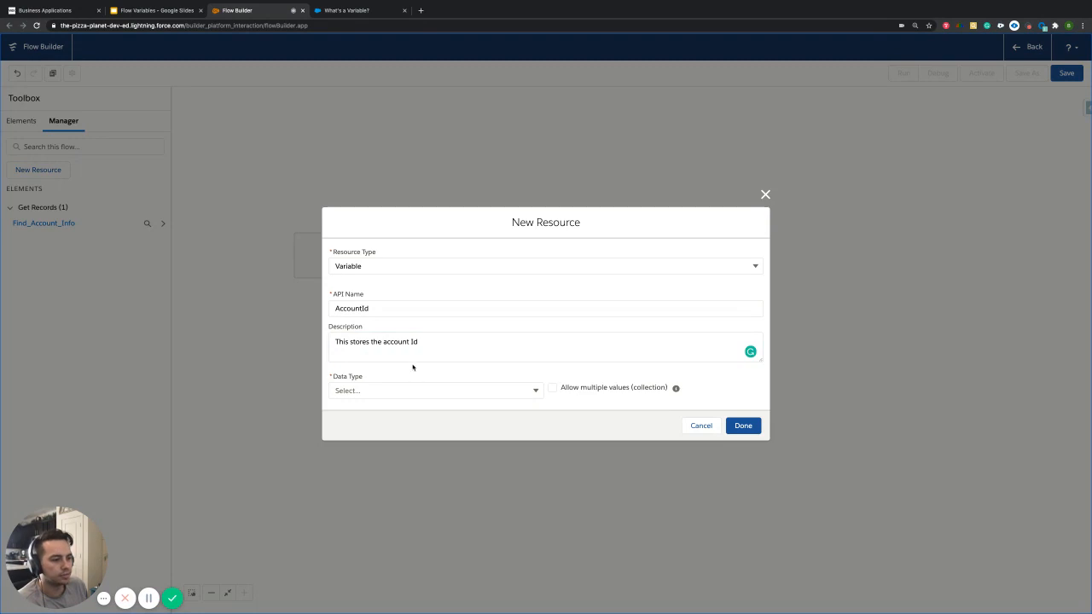
Step: Set the variable's data type to Number with 0 decimal places
{"action": "left_click", "coordinate": [379, 390]}
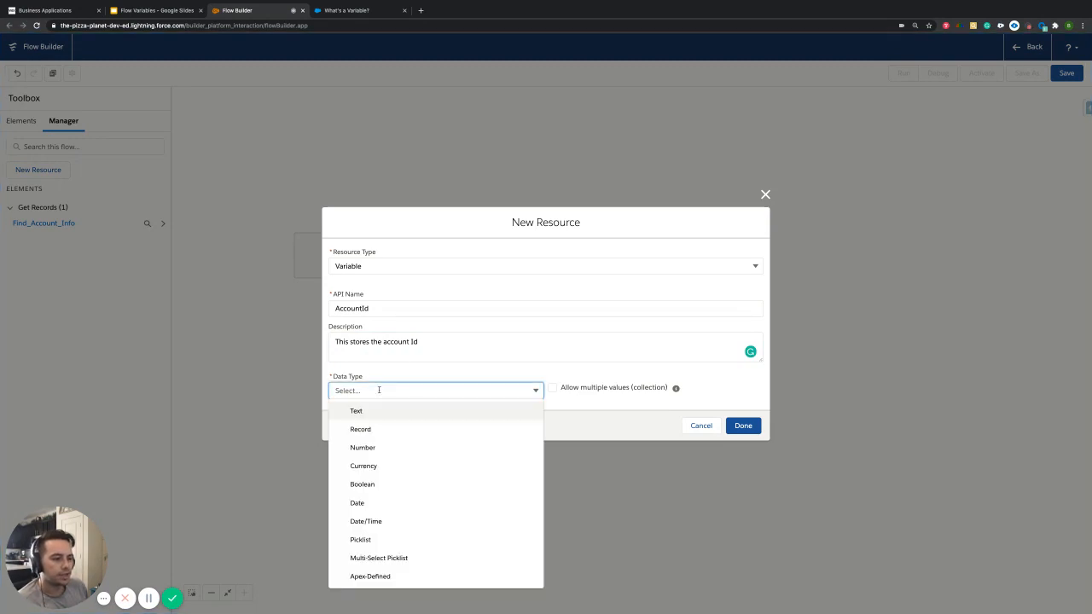
{"action": "left_click", "coordinate": [386, 447]}
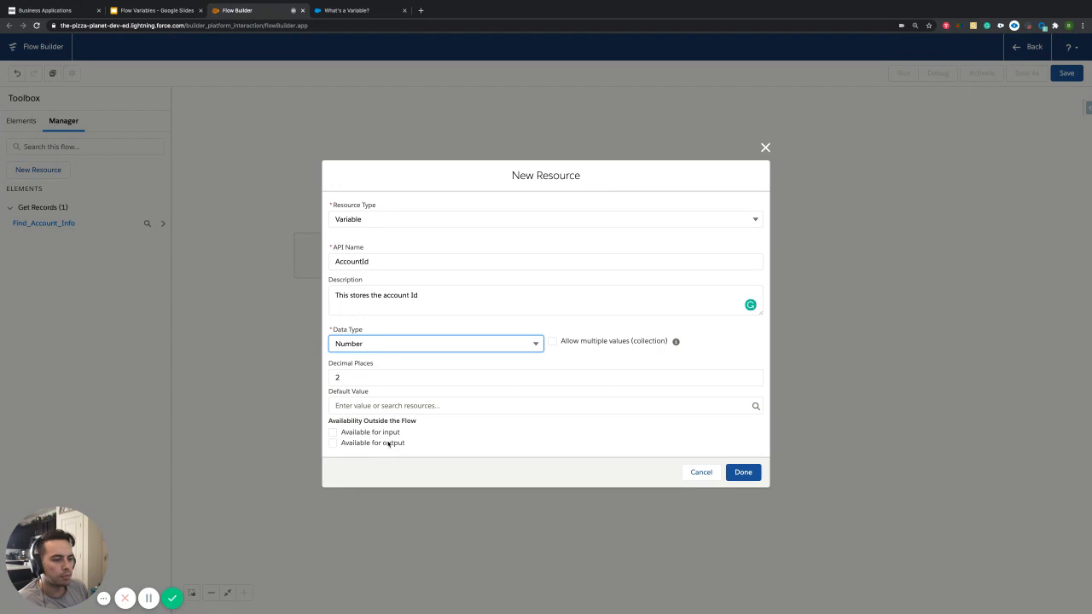
{"action": "left_click", "coordinate": [424, 376]}
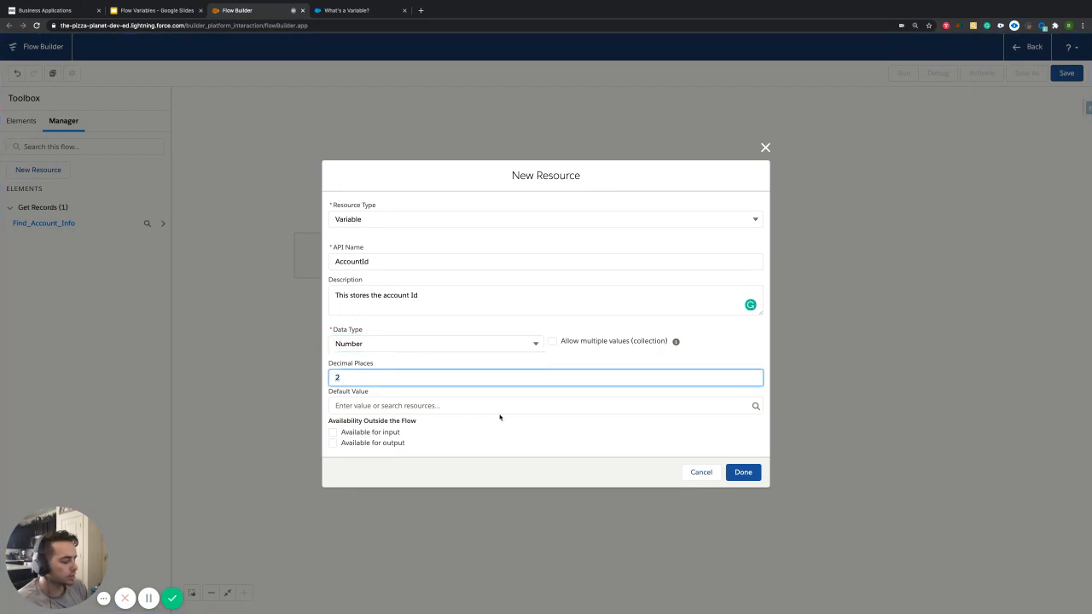
{"action": "key", "text": "BackSpace"}
{"action": "type", "text": "0"}
{"action": "left_click", "coordinate": [486, 441]}
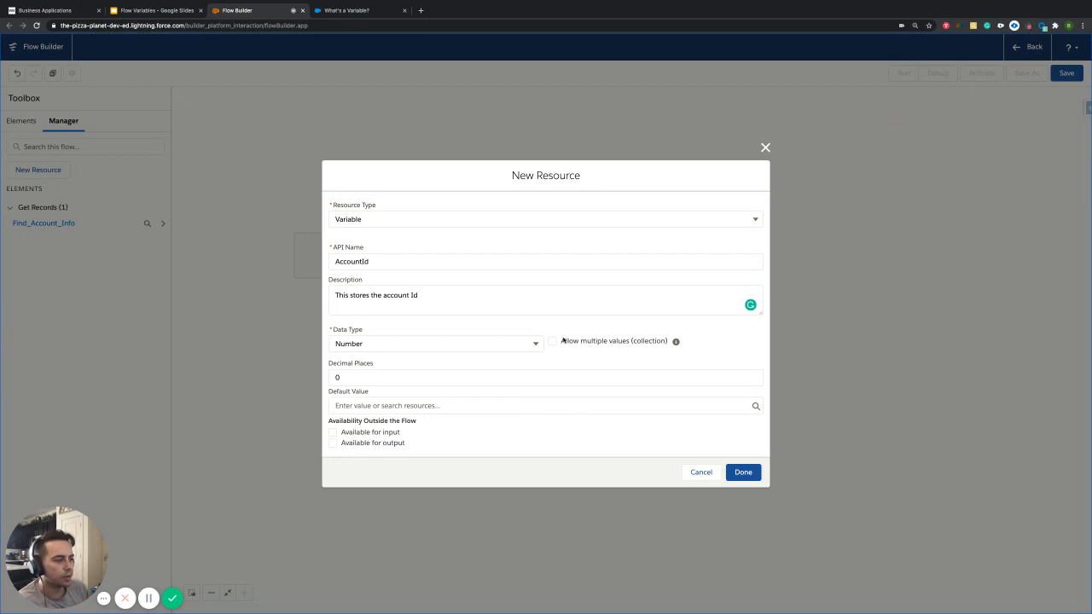
{"action": "left_click_drag", "start_coordinate": [565, 341], "coordinate": [685, 343]}
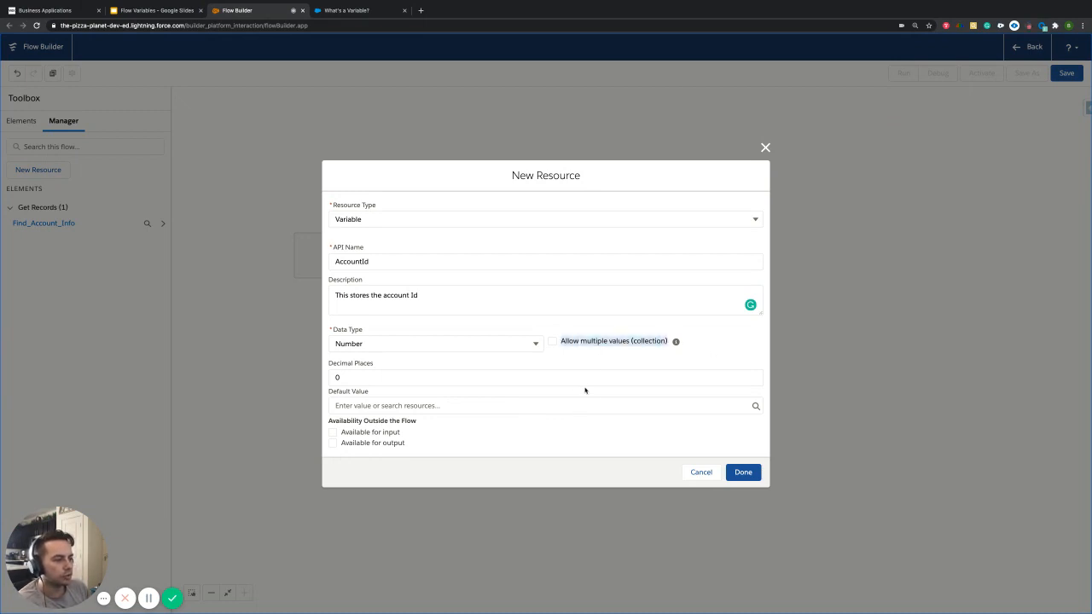
{"action": "left_click", "coordinate": [458, 439]}
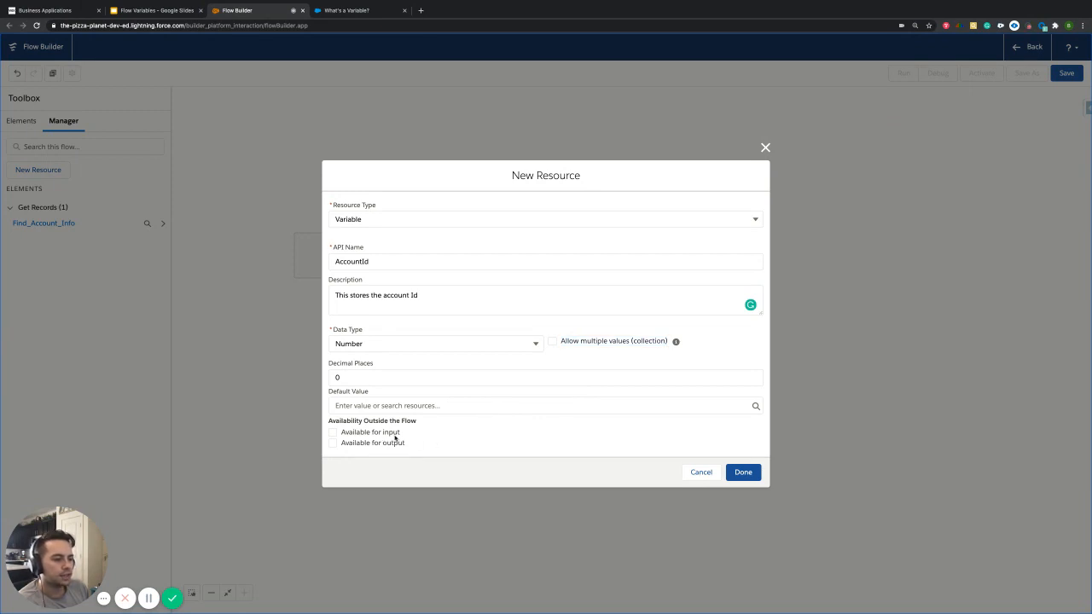
{"action": "left_click_drag", "start_coordinate": [405, 443], "coordinate": [342, 433]}
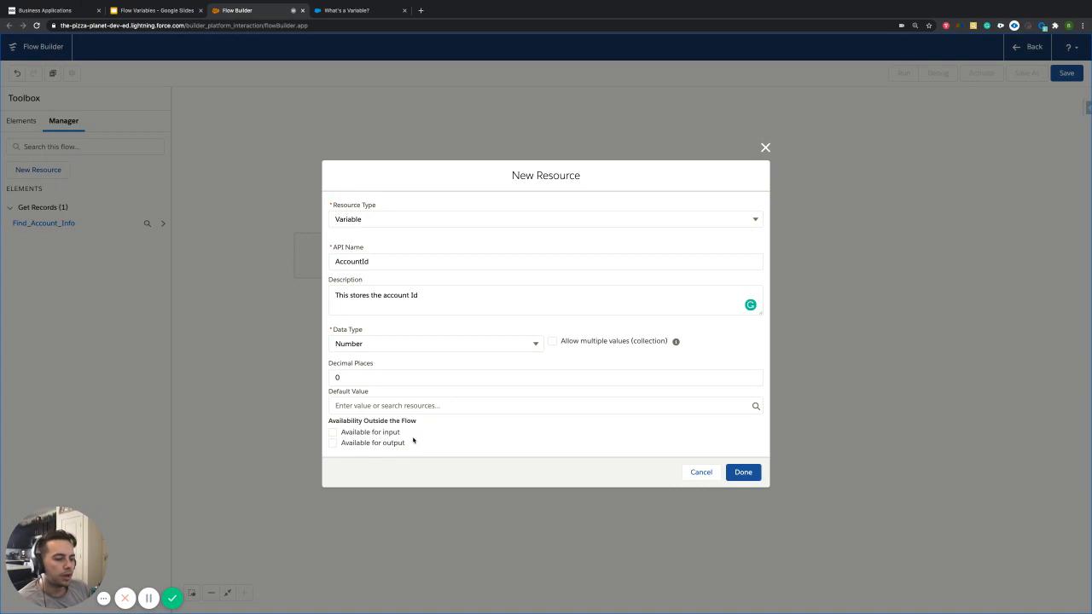
{"action": "left_click", "coordinate": [446, 446]}
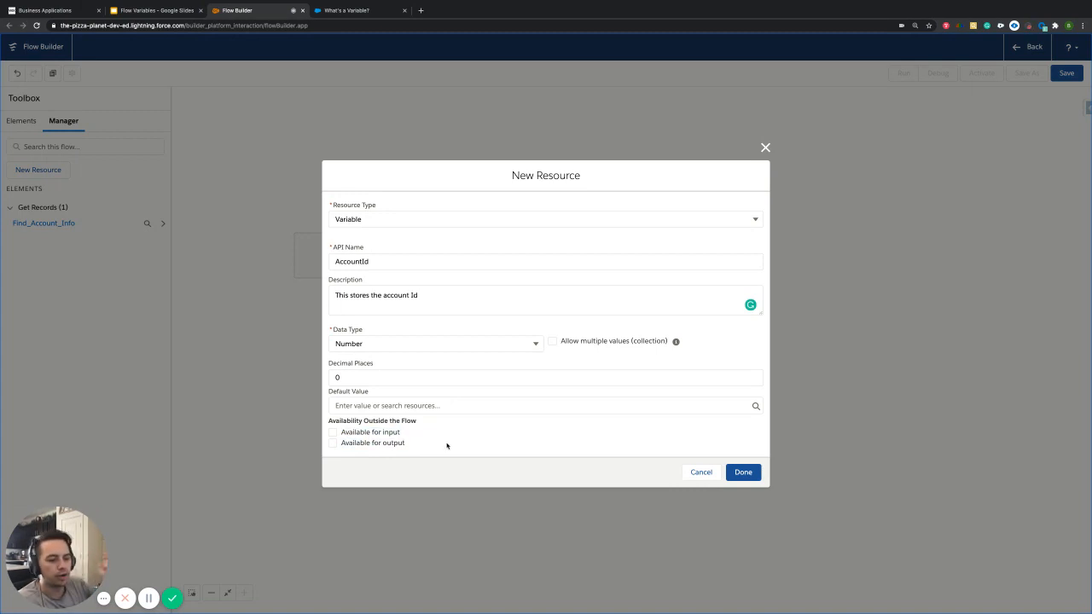
Step: Make the AccountId variable available for input from outside the flow
{"action": "left_click", "coordinate": [332, 432]}
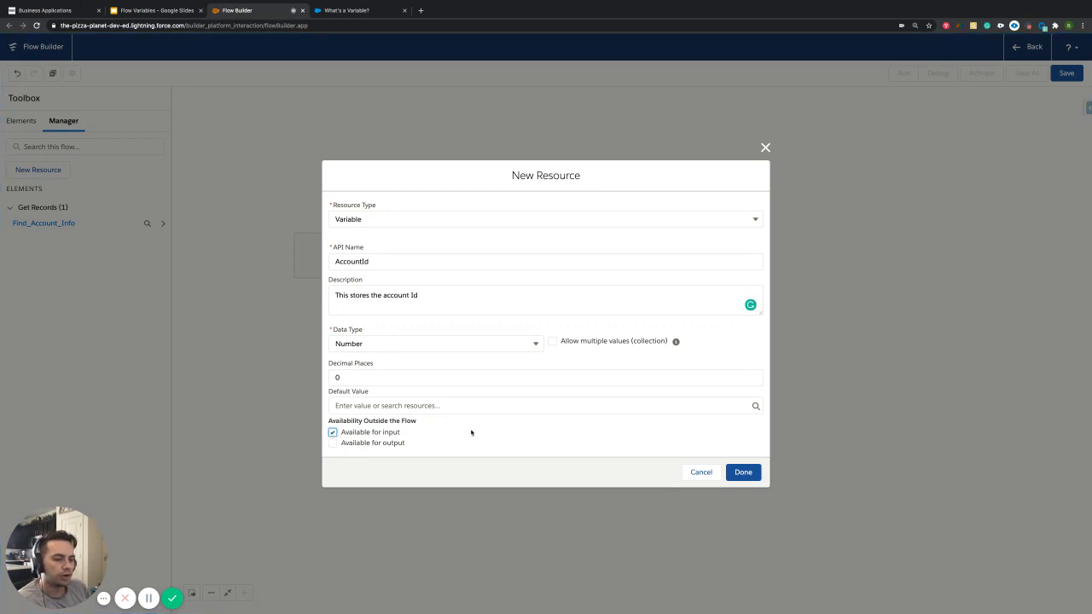
{"action": "left_click", "coordinate": [739, 473]}
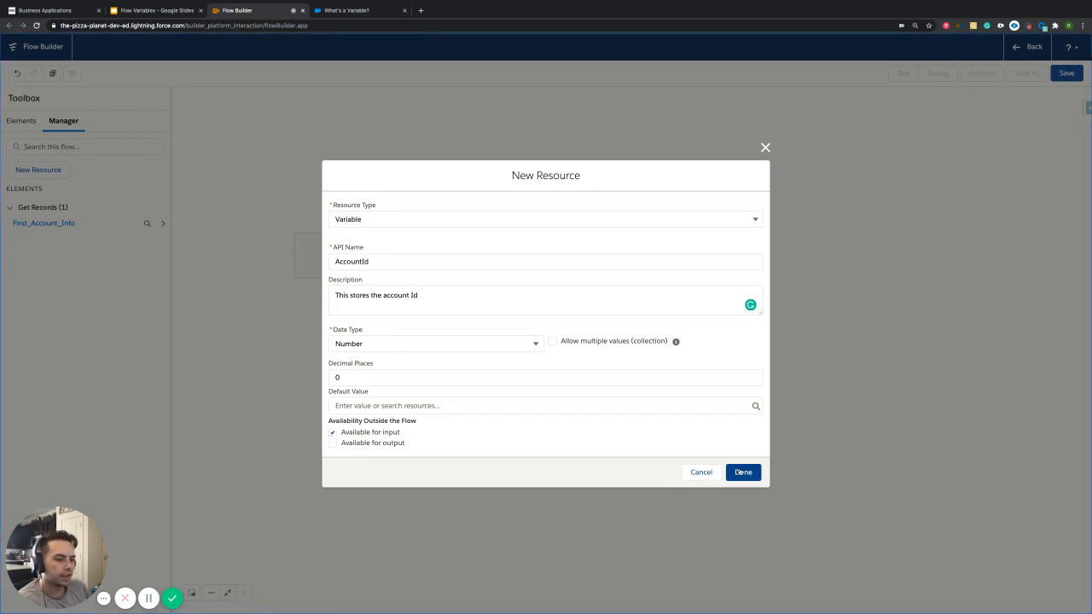
{"action": "left_click_drag", "start_coordinate": [403, 442], "coordinate": [342, 431]}
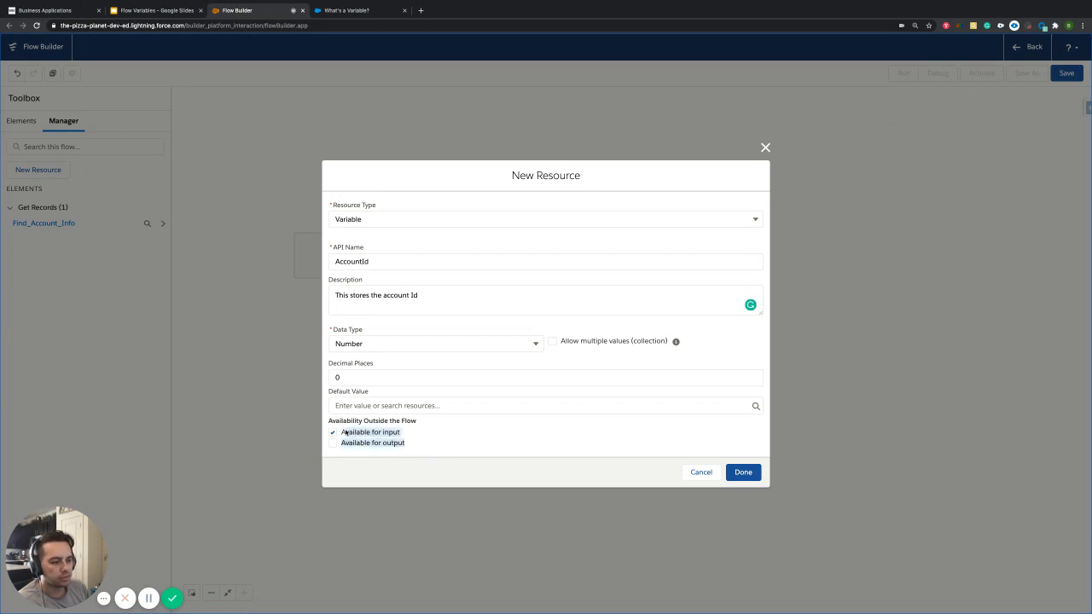
{"action": "left_click", "coordinate": [500, 447]}
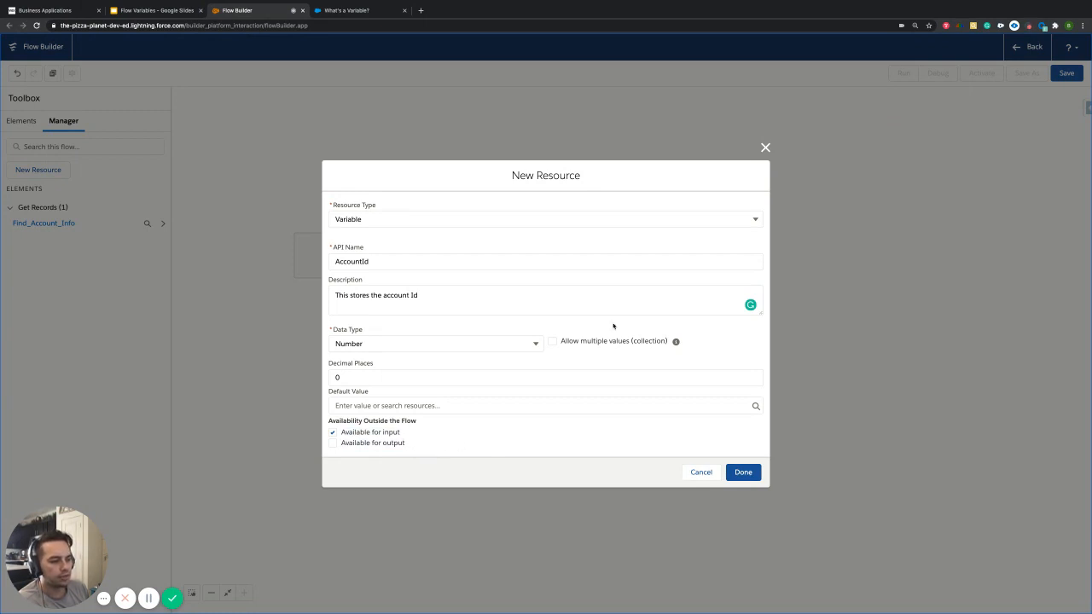
Step: Try a default value of 2 for the variable and clear it again
{"action": "left_click", "coordinate": [465, 408]}
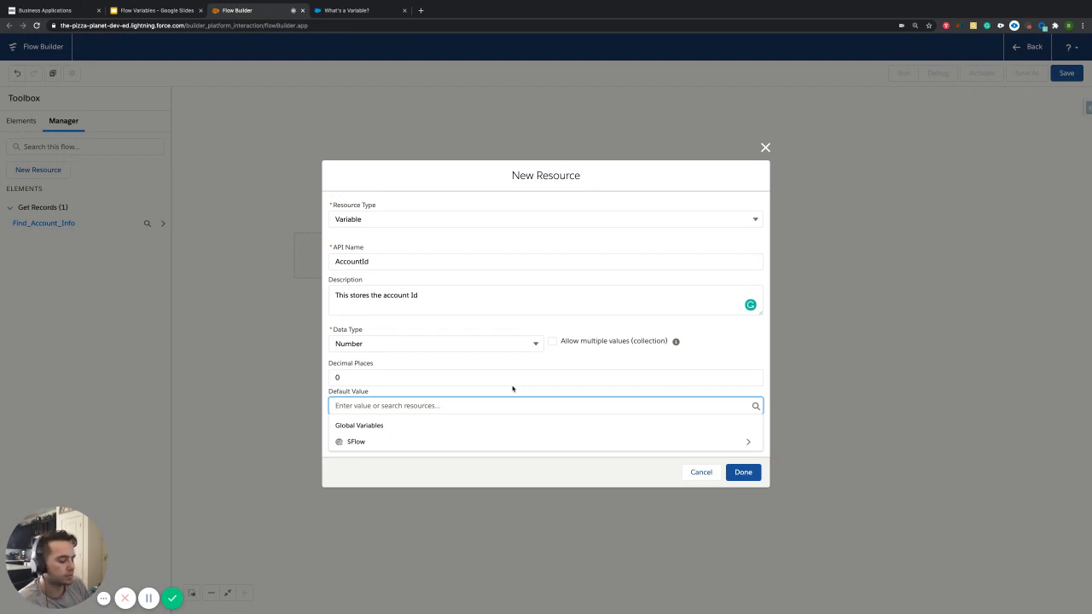
{"action": "type", "text": "2"}
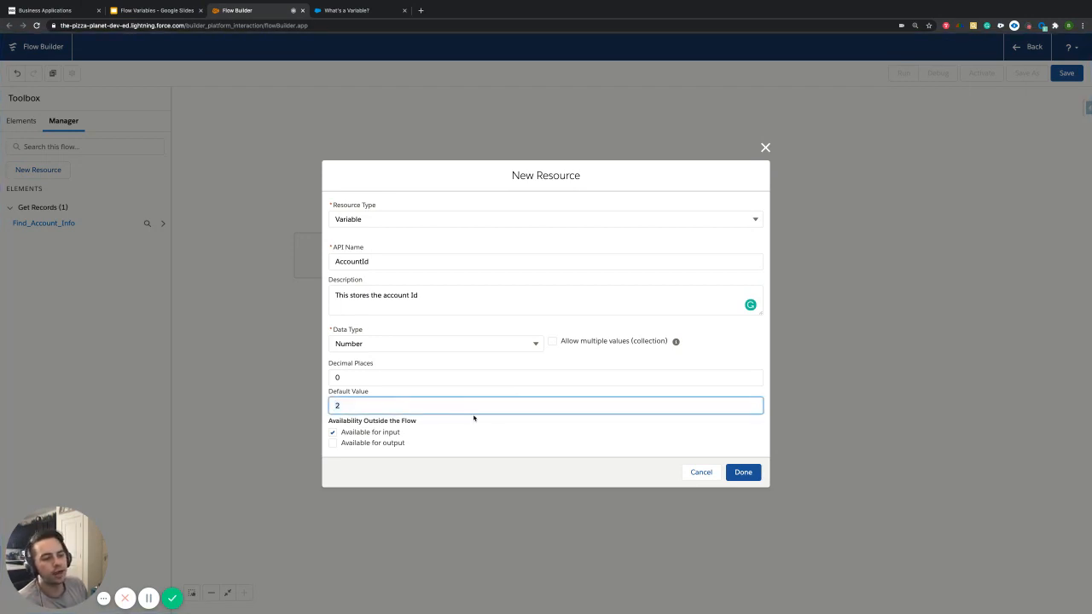
{"action": "key", "text": "BackSpace"}
{"action": "left_click", "coordinate": [490, 426]}
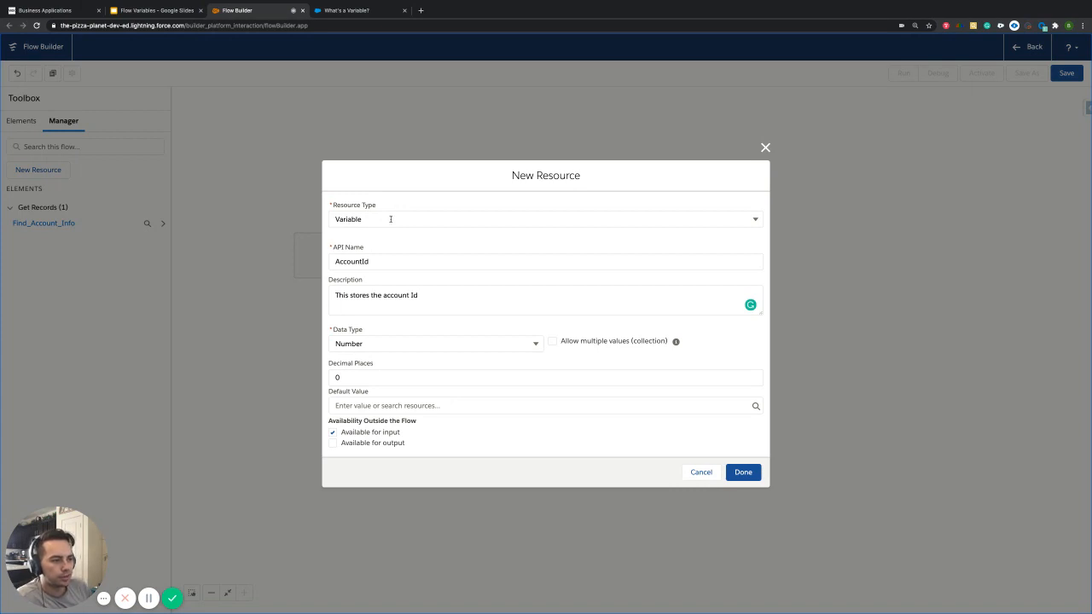
{"action": "left_click", "coordinate": [388, 263]}
{"action": "triple_click", "coordinate": [425, 294]}
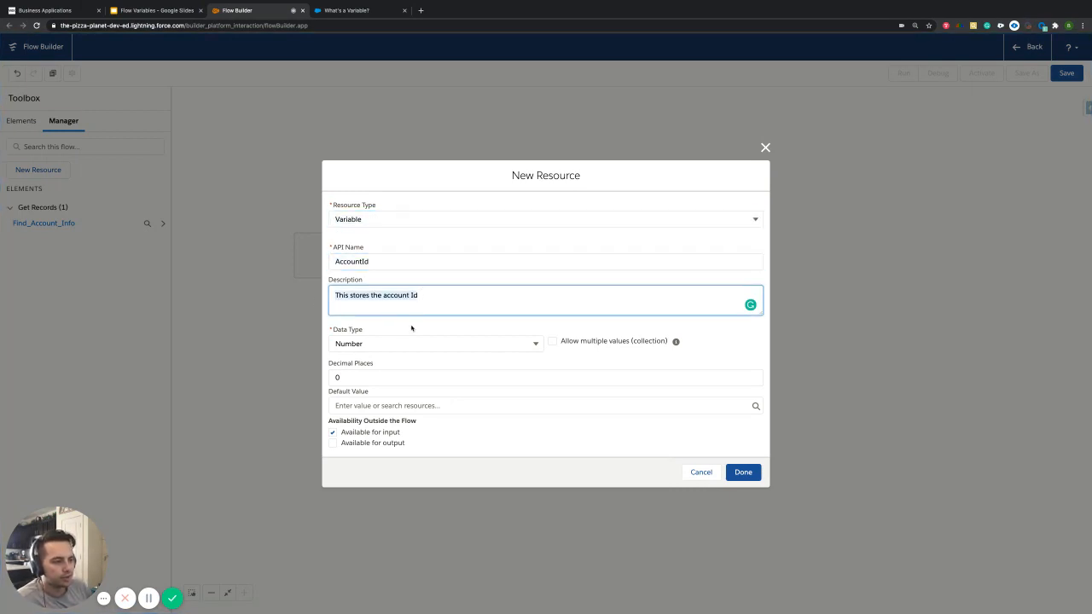
Step: Finish creating the AccountId variable with its current settings
{"action": "triple_click", "coordinate": [342, 434]}
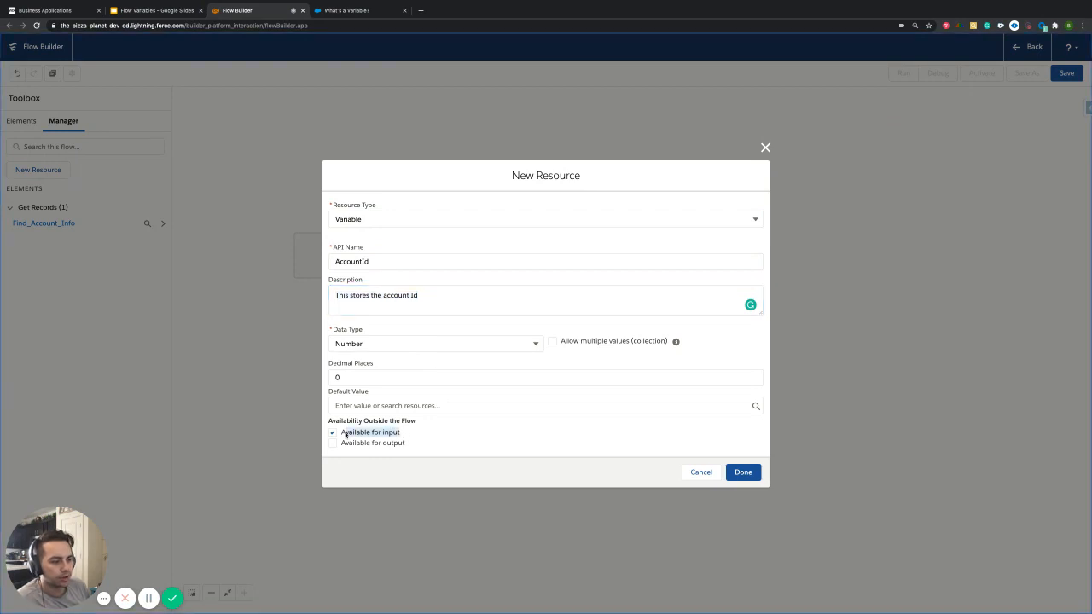
{"action": "left_click", "coordinate": [743, 473]}
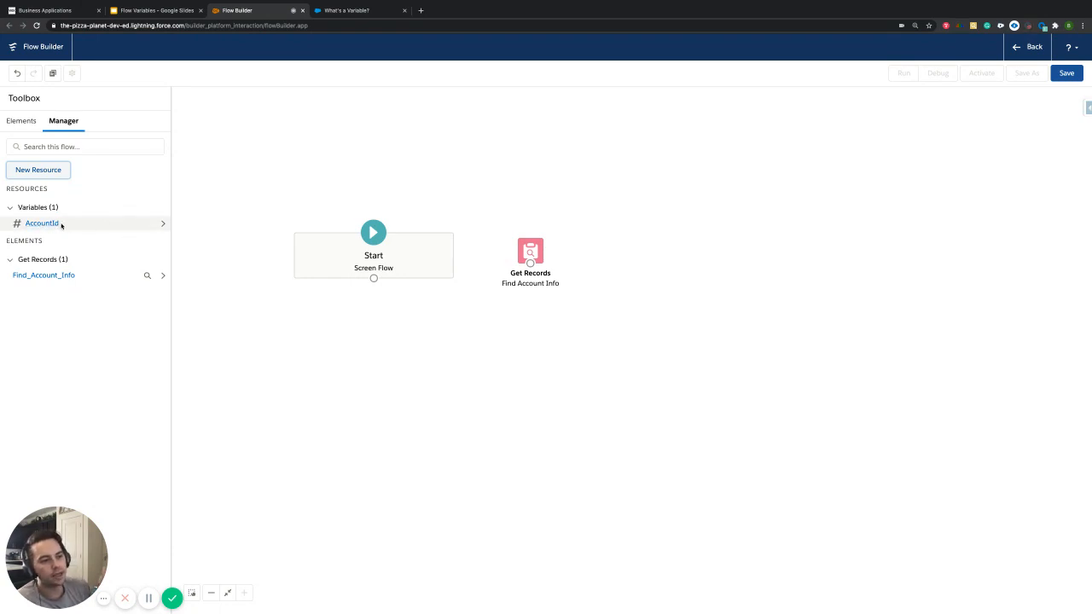
{"action": "left_click", "coordinate": [214, 295]}
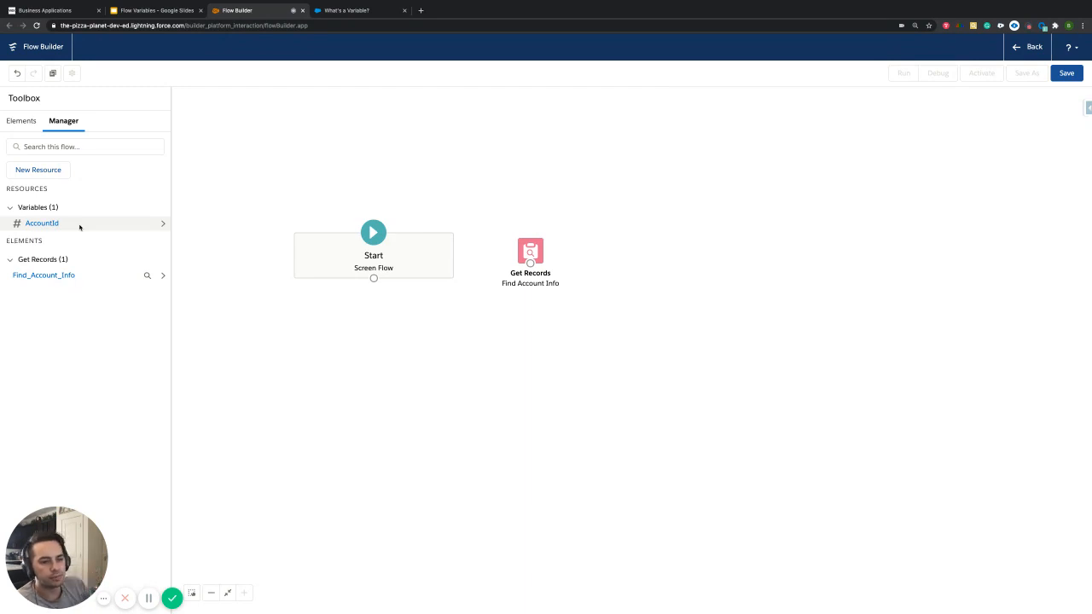
Step: Start a new resource of type Variable with the API name Account
{"action": "left_click", "coordinate": [54, 174]}
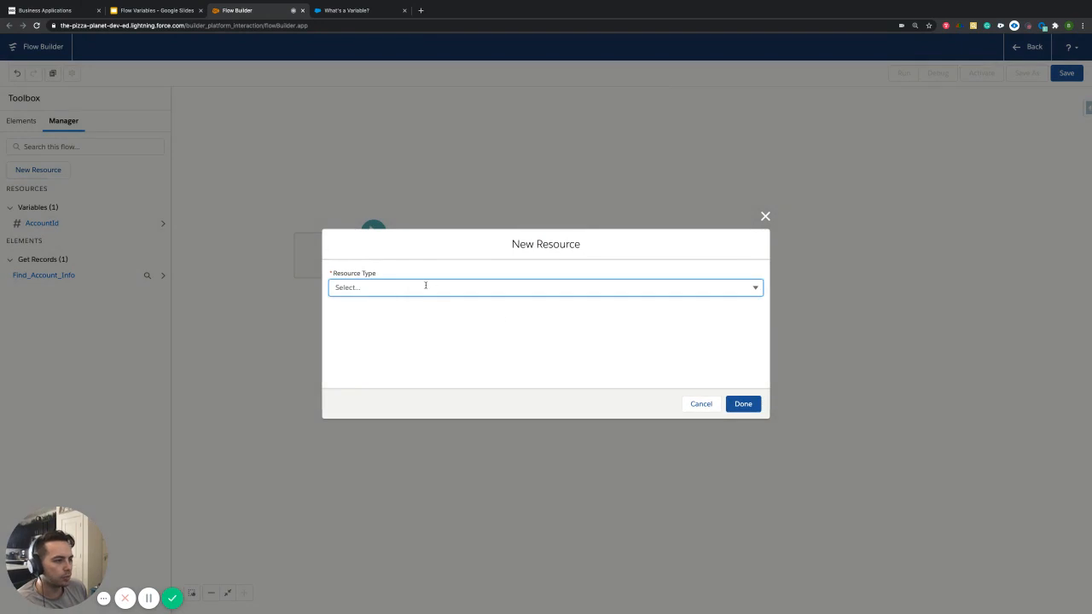
{"action": "left_click", "coordinate": [426, 286]}
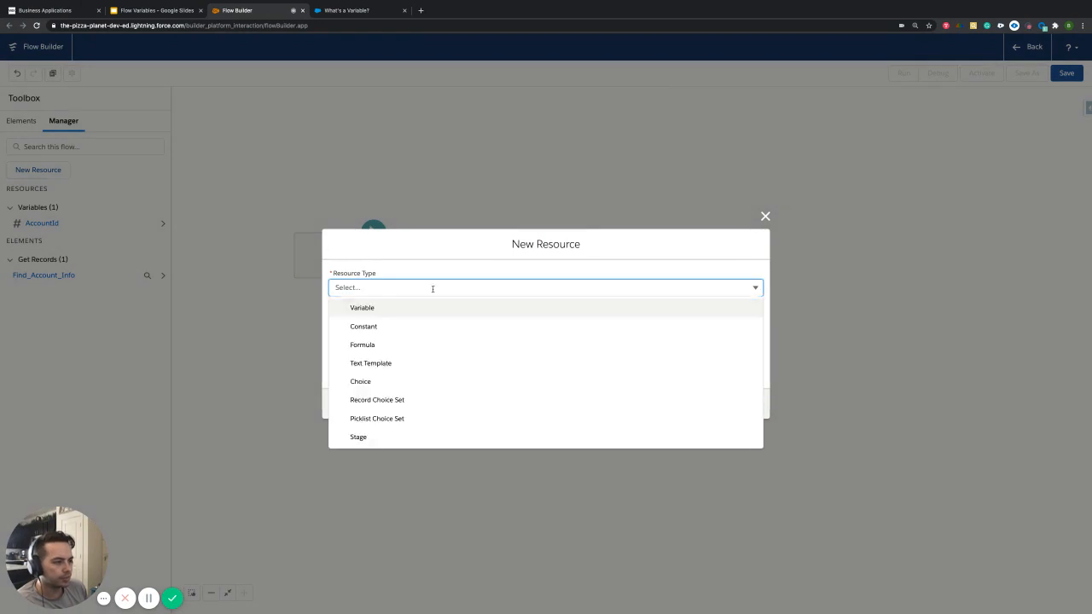
{"action": "left_click", "coordinate": [375, 308]}
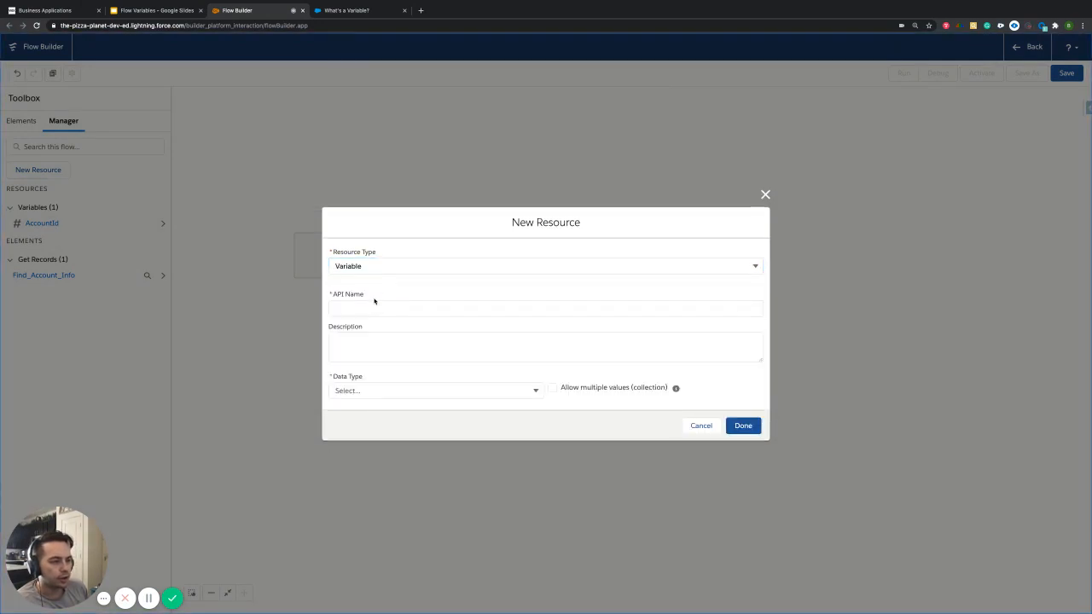
{"action": "left_click", "coordinate": [367, 307]}
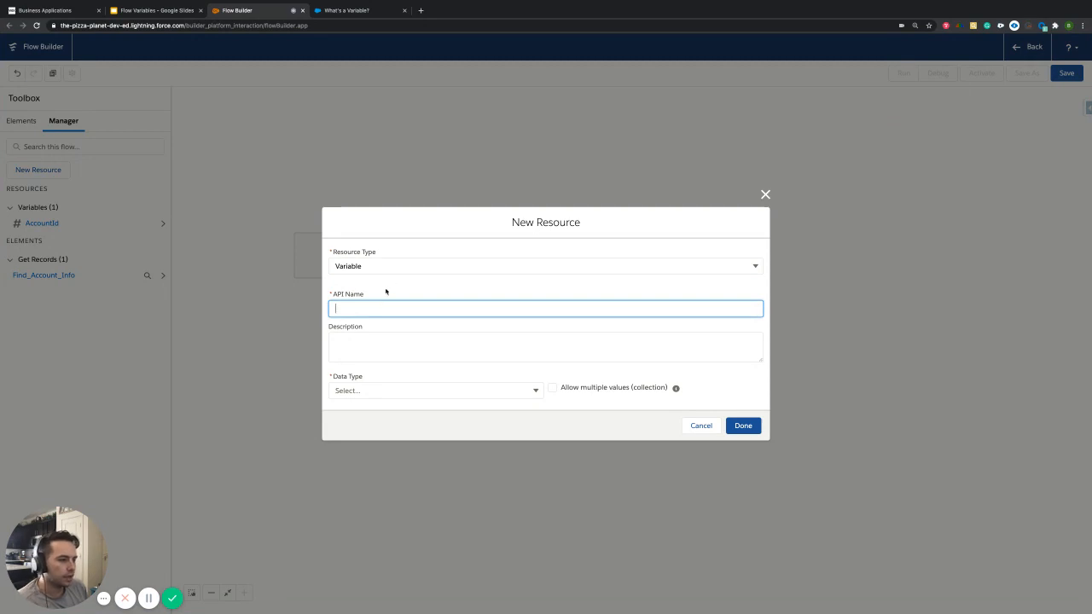
{"action": "left_click", "coordinate": [386, 292]}
{"action": "left_click", "coordinate": [377, 304]}
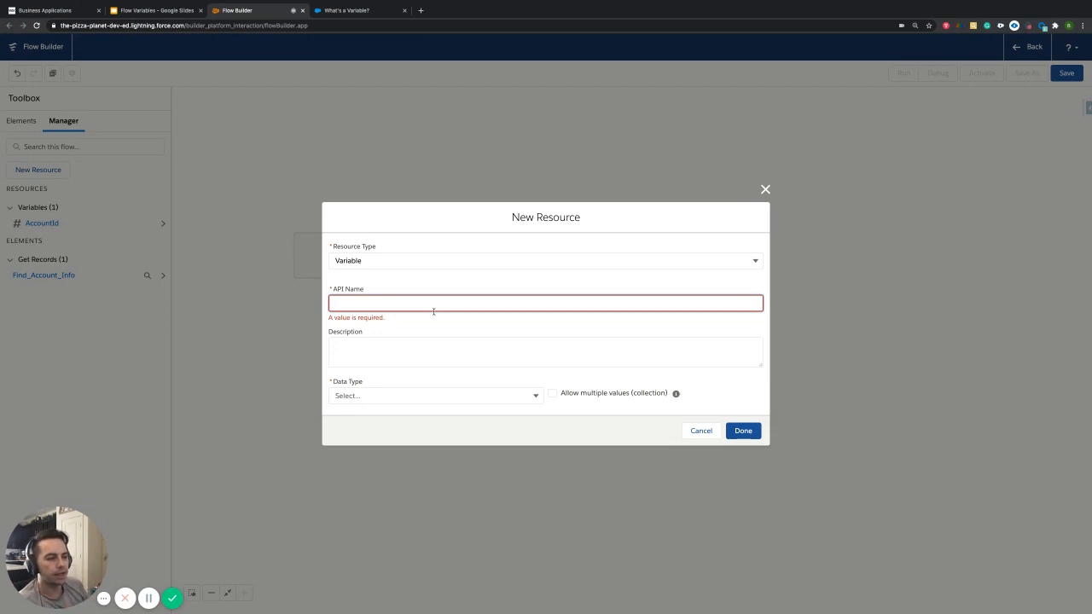
{"action": "type", "text": "Account"}
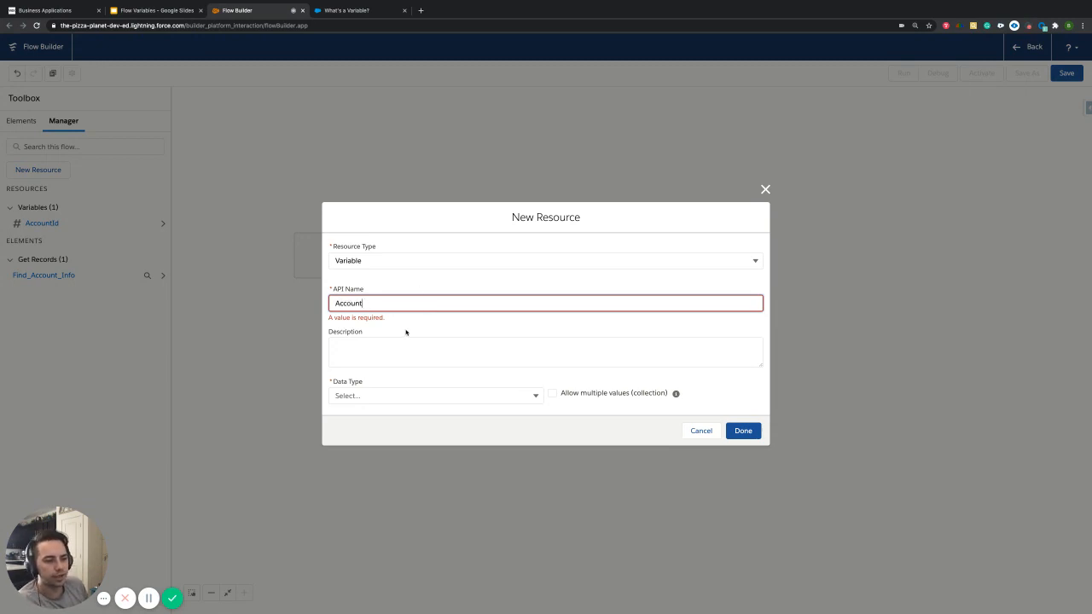
{"action": "left_click", "coordinate": [427, 329]}
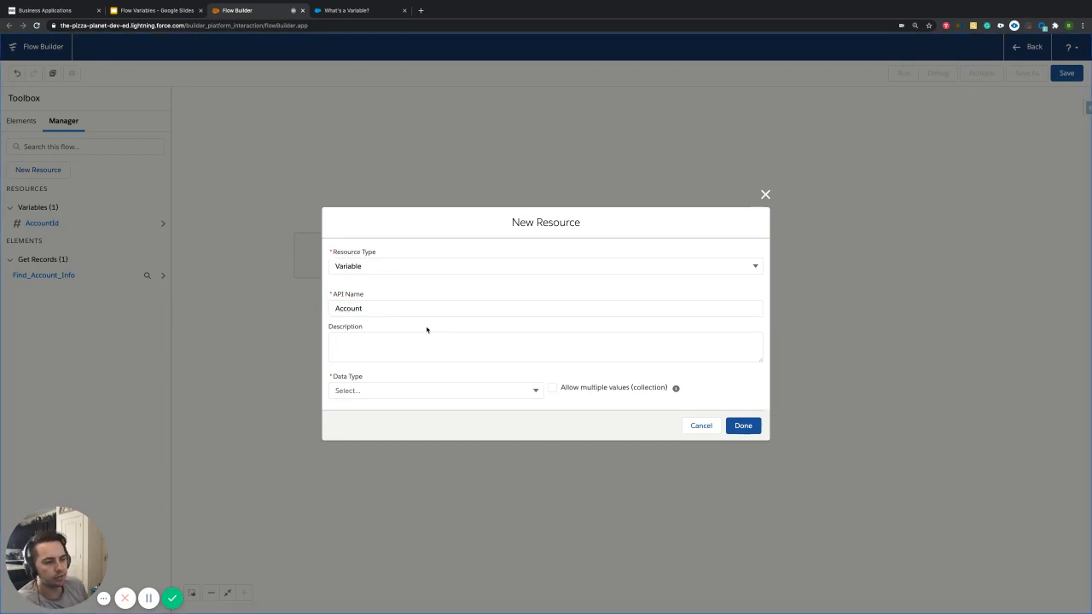
Step: Enter "This stores the object account fields" as the Account variable's description
{"action": "left_click", "coordinate": [375, 348]}
{"action": "type", "text": "This store"}
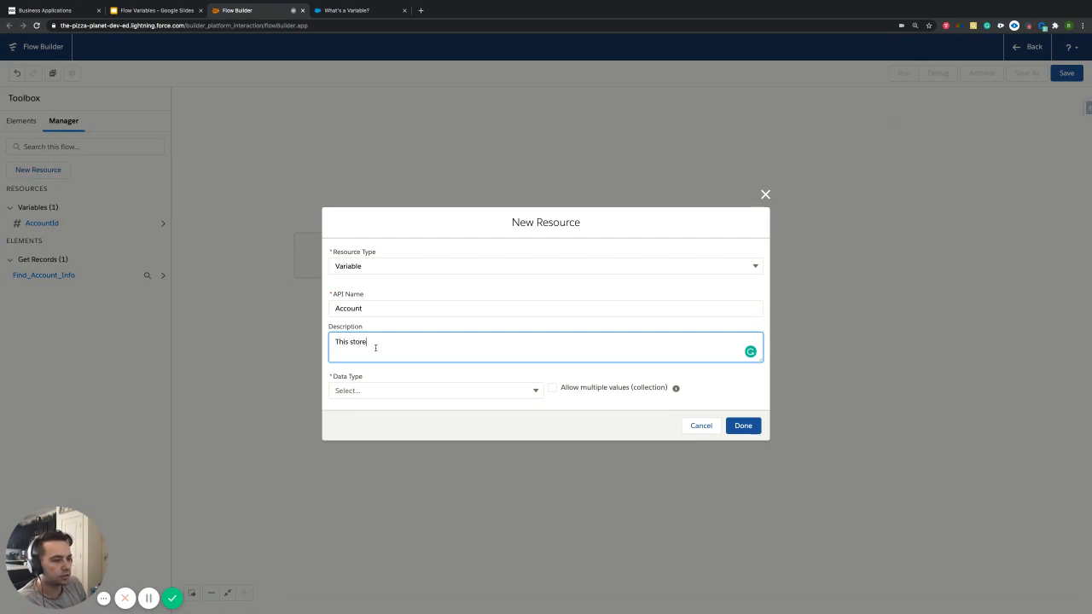
{"action": "type", "text": "s the objecy"}
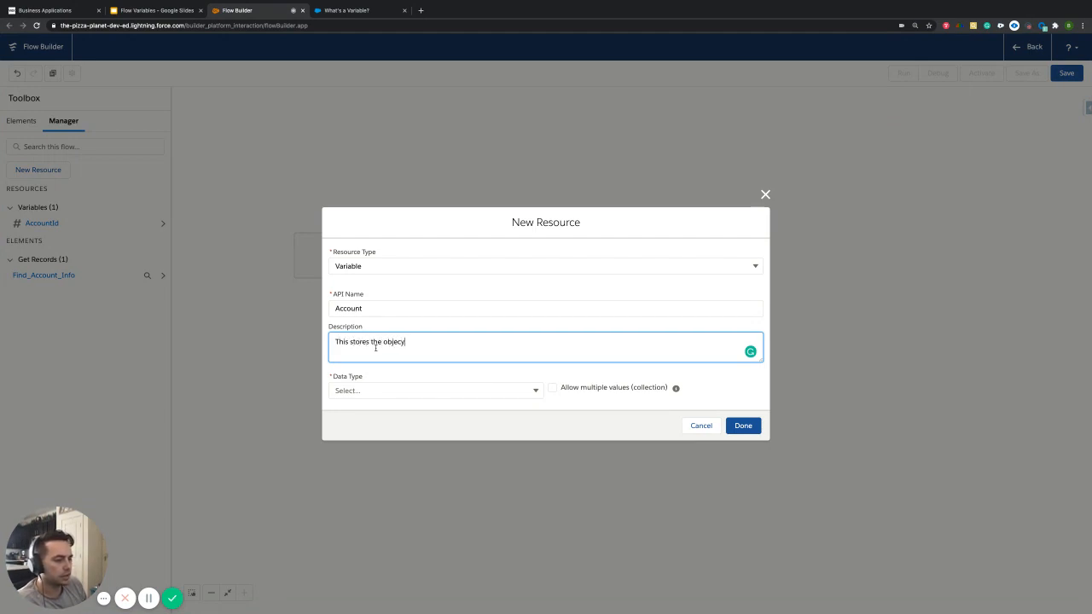
{"action": "key", "text": "BackSpace"}
{"action": "type", "text": "t account recor"}
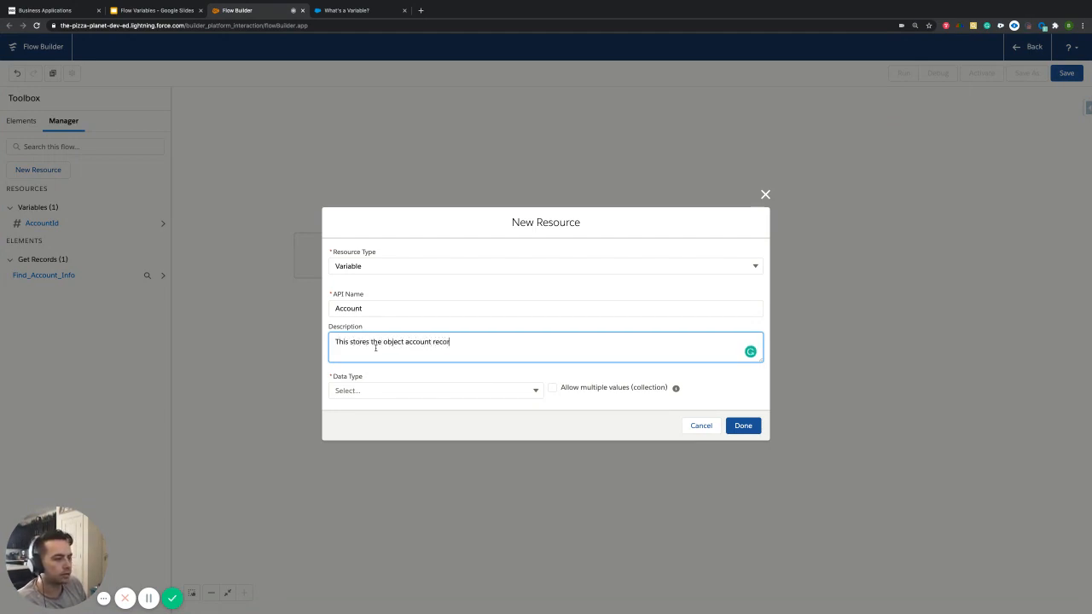
{"action": "key", "text": "BackSpace"}
{"action": "key", "text": "BackSpace"}
{"action": "key", "text": "BackSpace"}
{"action": "key", "text": "BackSpace"}
{"action": "key", "text": "BackSpace"}
{"action": "type", "text": "fields"}
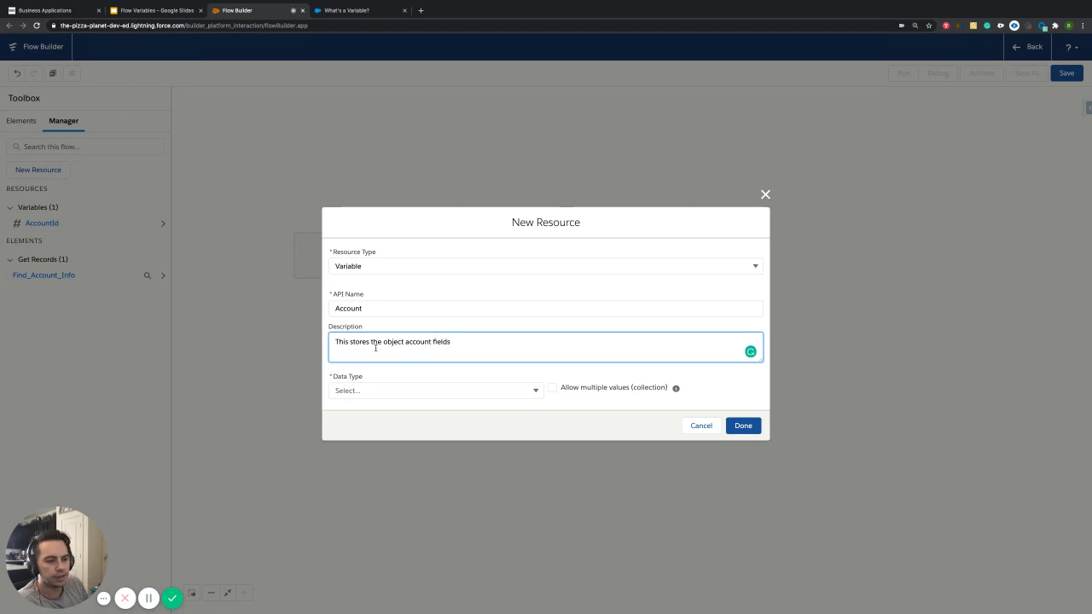
Step: Set the variable's data type to Record and its object to Account
{"action": "left_click", "coordinate": [384, 390]}
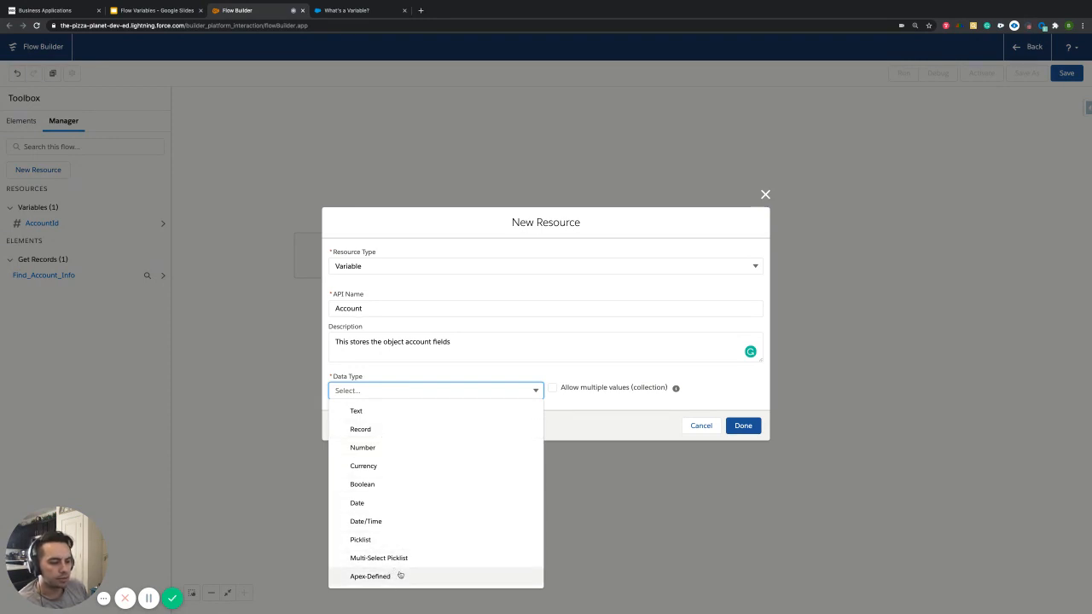
{"action": "left_click", "coordinate": [387, 434]}
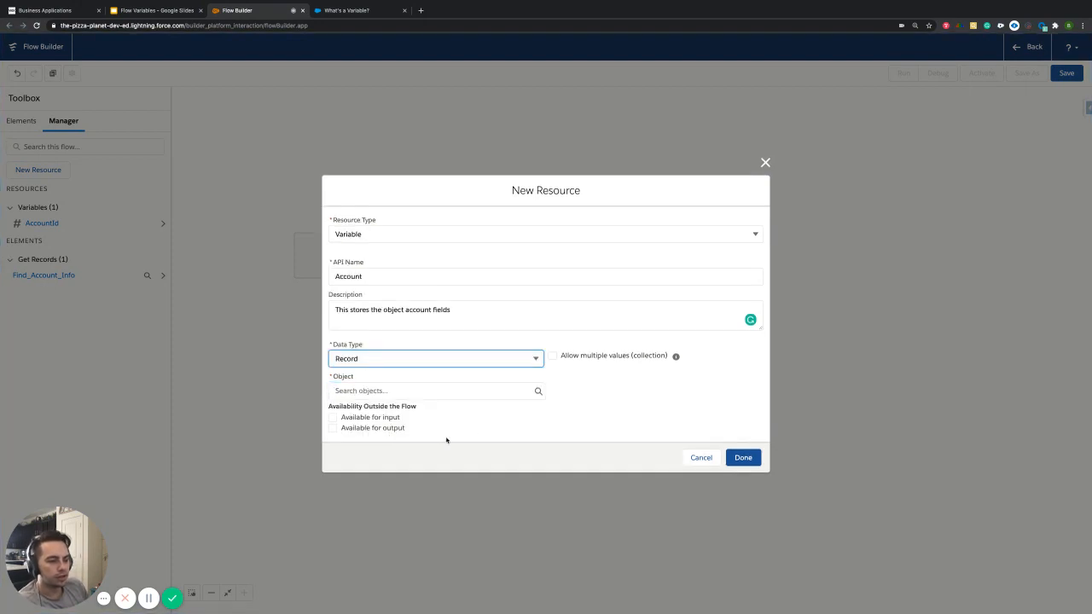
{"action": "left_click", "coordinate": [380, 390]}
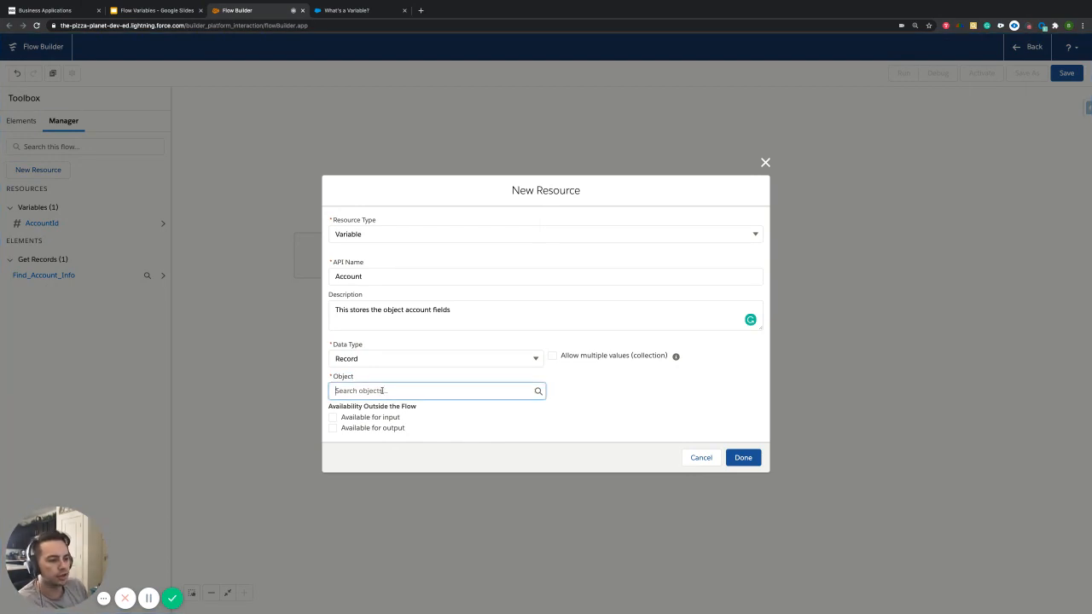
{"action": "type", "text": "Account"}
{"action": "left_click", "coordinate": [379, 409]}
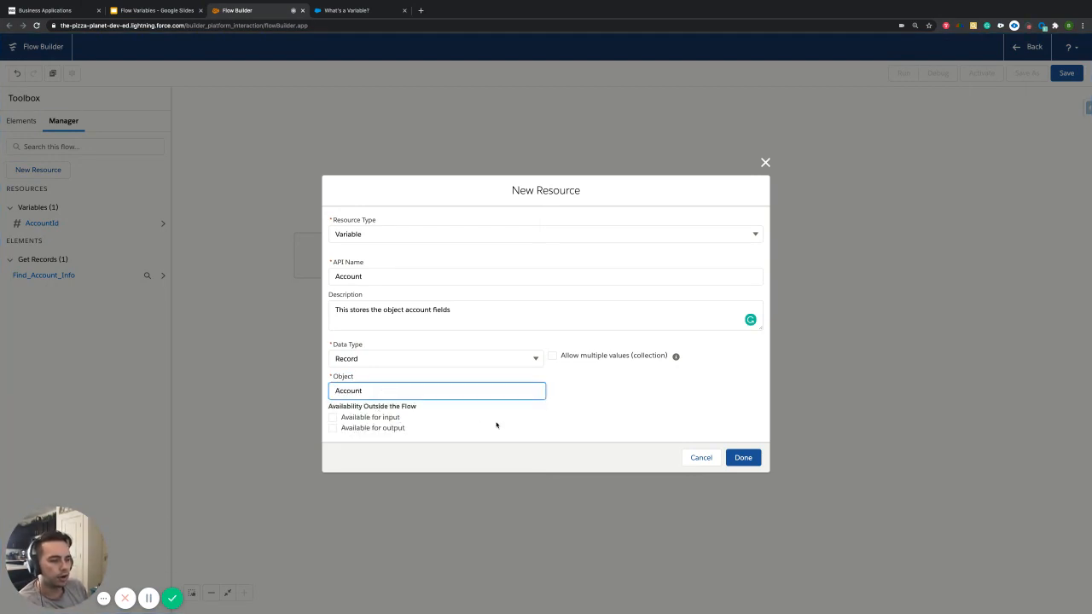
Step: Create the Account record variable as available for input and check its details
{"action": "left_click", "coordinate": [332, 417]}
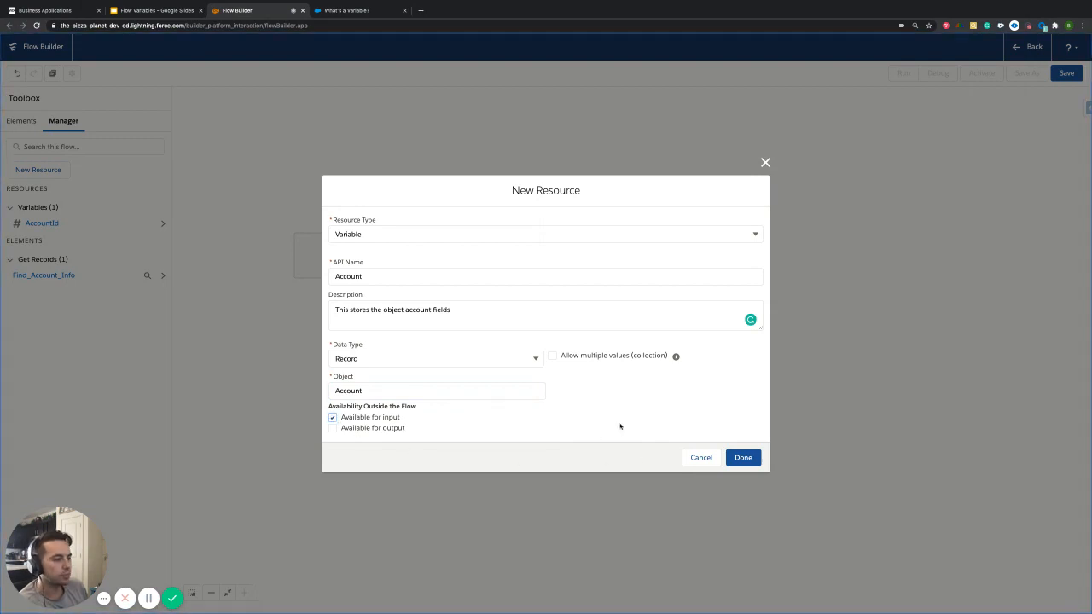
{"action": "left_click", "coordinate": [743, 458]}
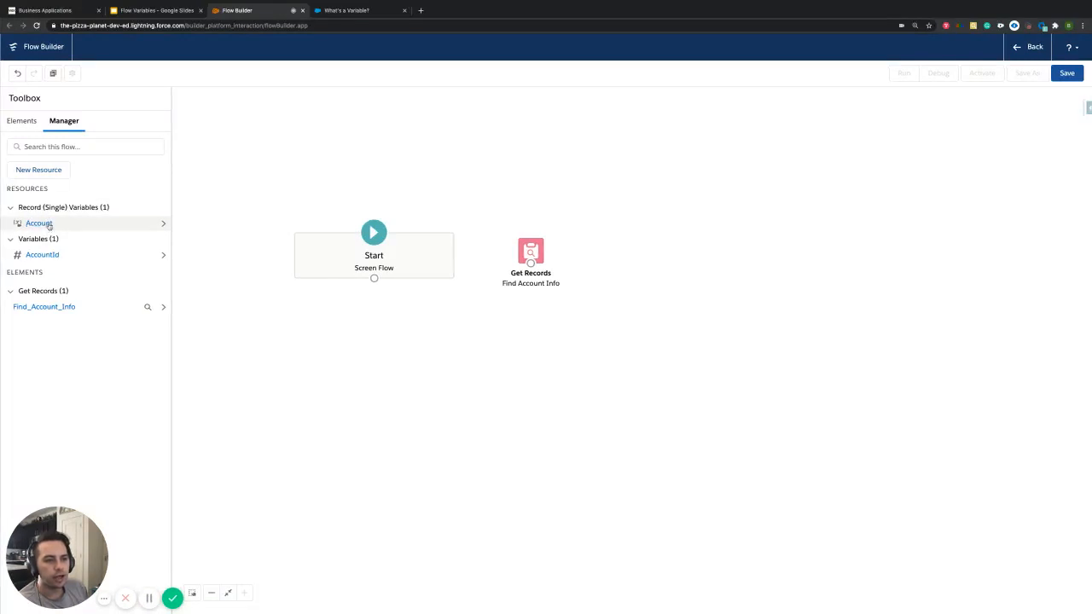
{"action": "left_click", "coordinate": [163, 224]}
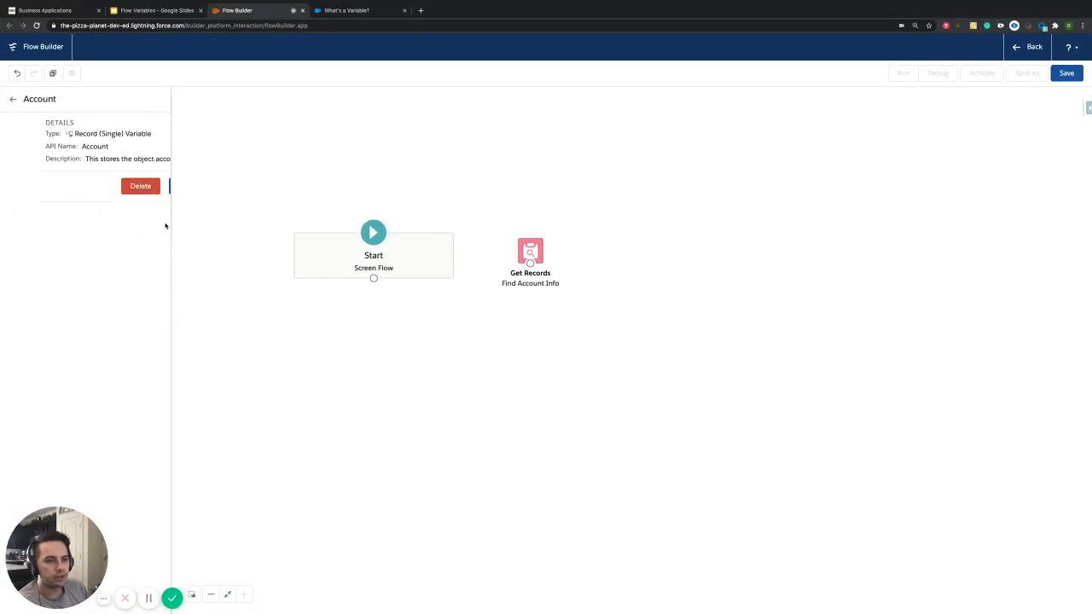
{"action": "left_click", "coordinate": [13, 99]}
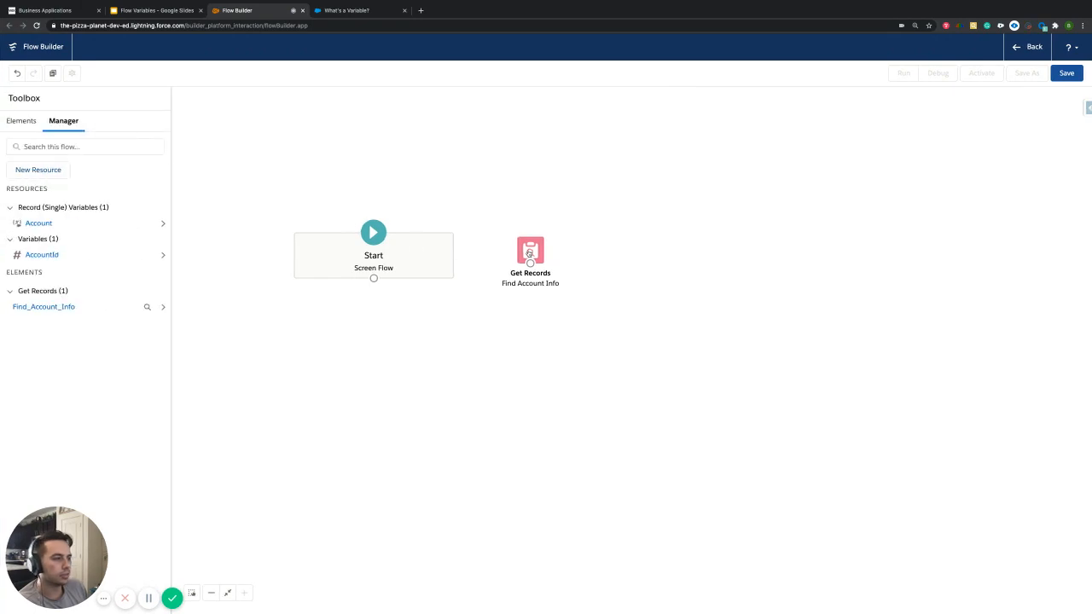
Step: Add BillingCity as a second field to store in the Find Account Info Get Records element
{"action": "double_click", "coordinate": [529, 253]}
{"action": "scroll", "coordinate": [465, 405], "scroll_direction": "down", "scroll_amount": 2}
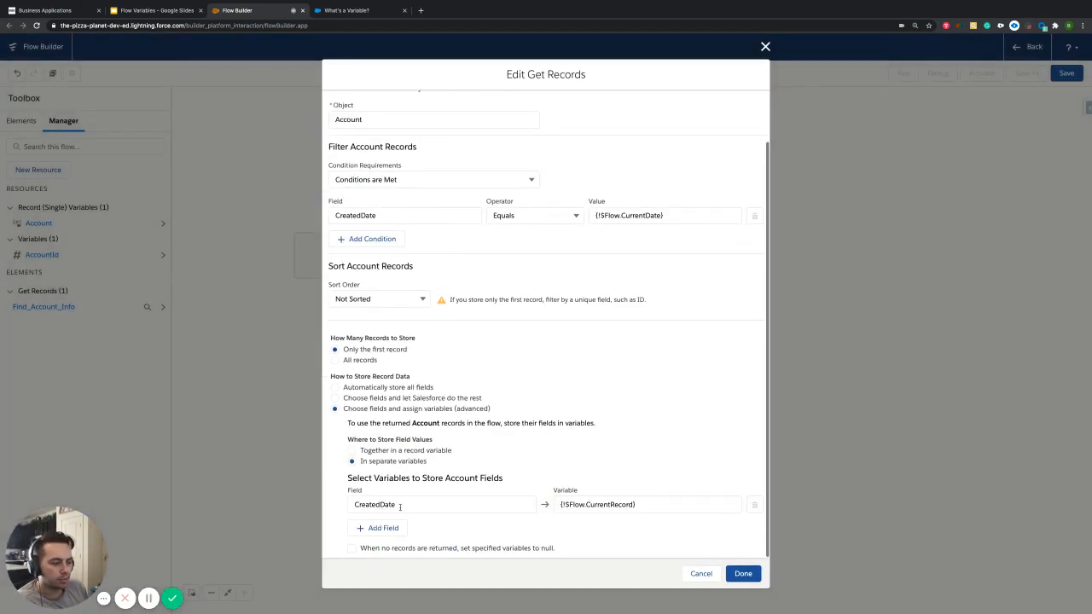
{"action": "left_click", "coordinate": [381, 528]}
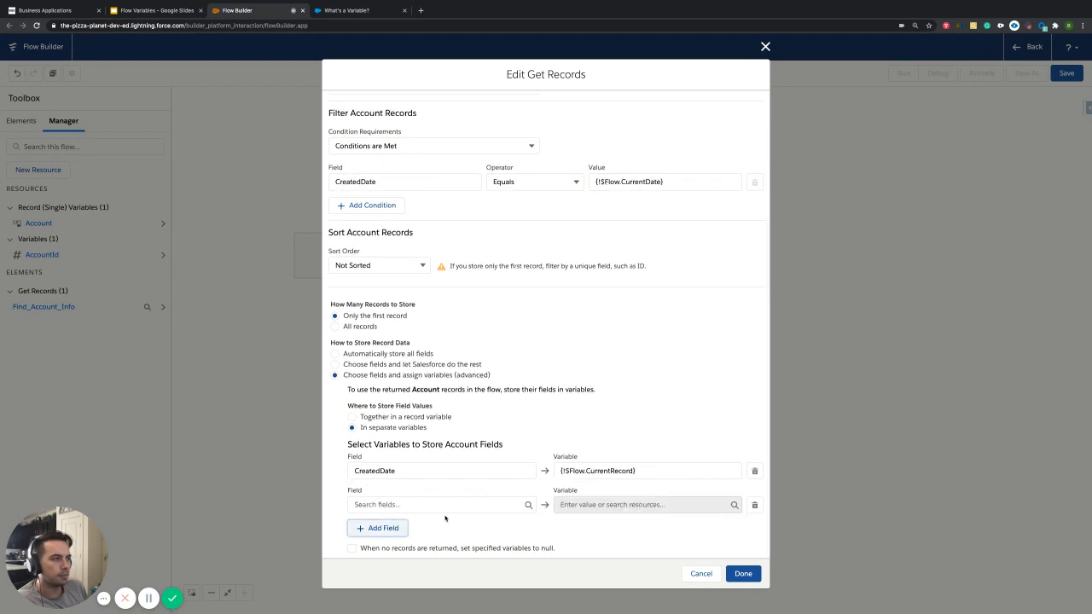
{"action": "left_click", "coordinate": [424, 508]}
{"action": "left_click", "coordinate": [515, 522]}
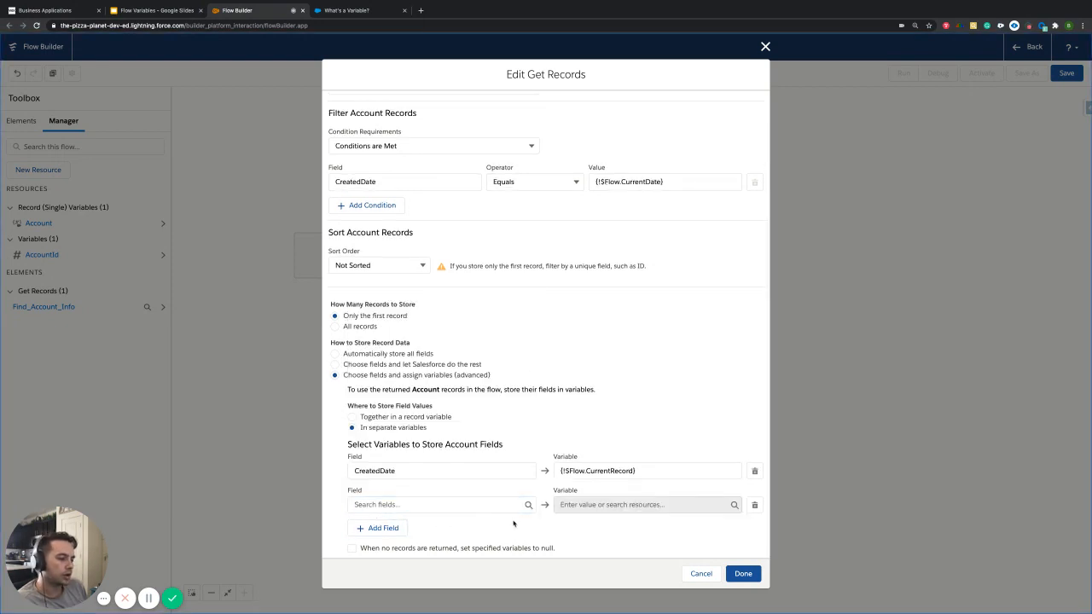
{"action": "left_click", "coordinate": [438, 503]}
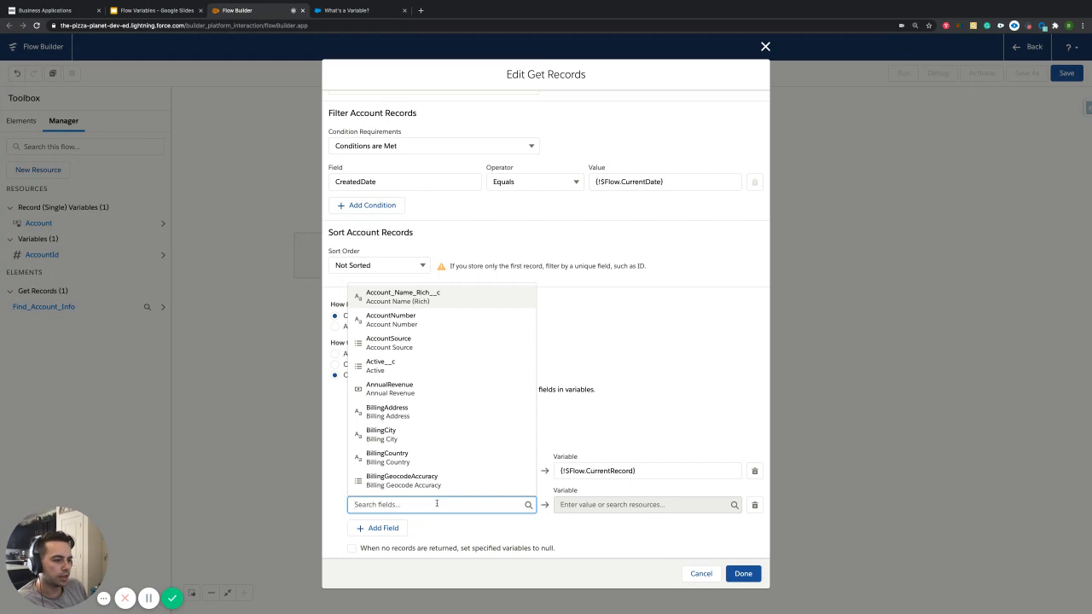
{"action": "left_click", "coordinate": [413, 436]}
{"action": "left_click", "coordinate": [468, 530]}
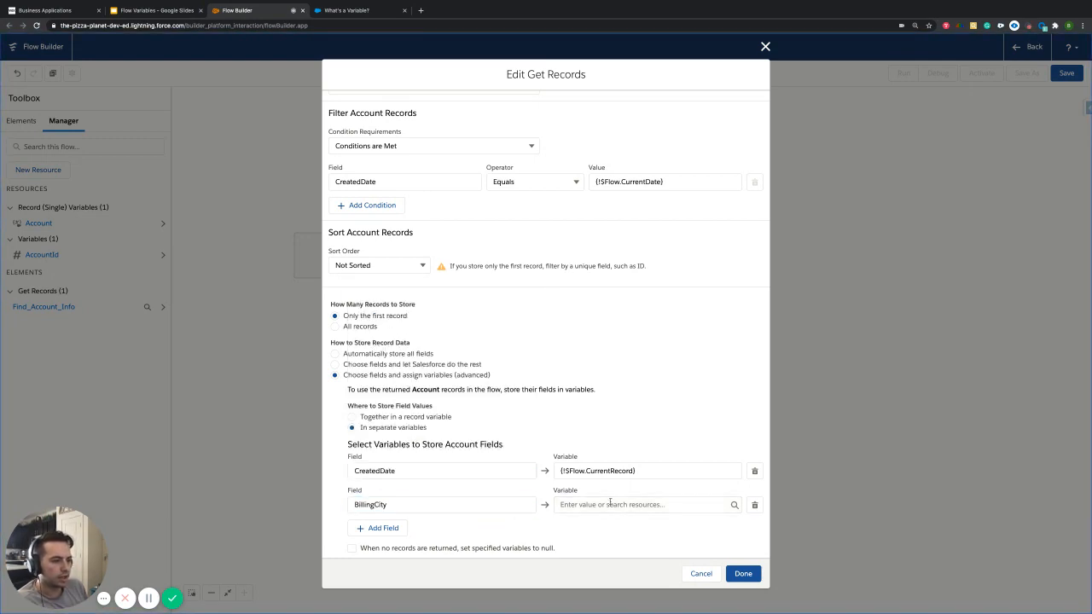
Step: Try the Account record variable as the storage target for BillingCity and clear the reference again
{"action": "left_click", "coordinate": [585, 504]}
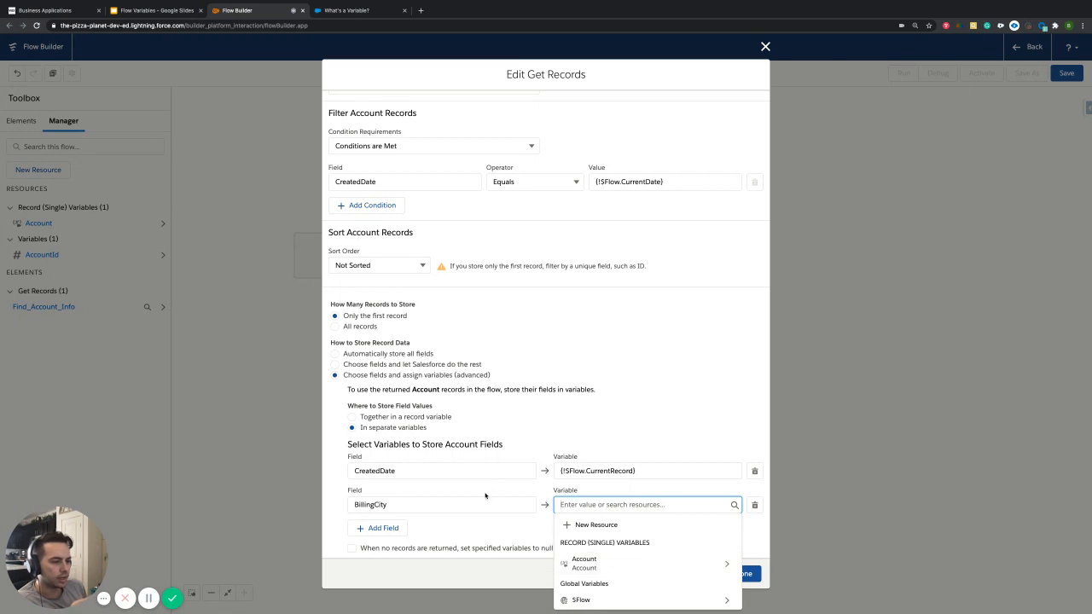
{"action": "left_click", "coordinate": [612, 566]}
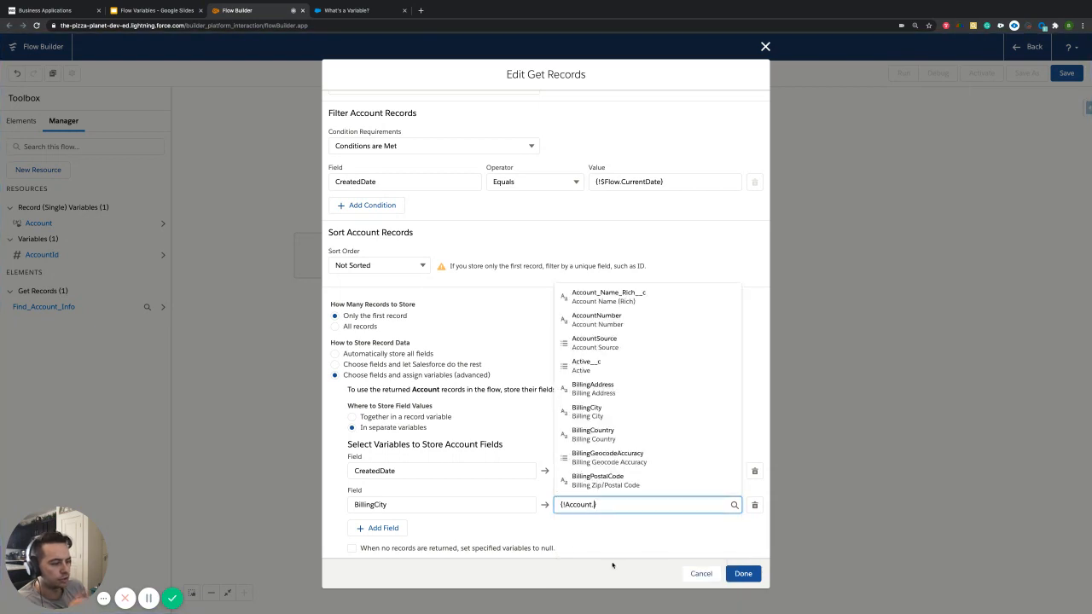
{"action": "triple_click", "coordinate": [597, 505]}
{"action": "left_click", "coordinate": [601, 507]}
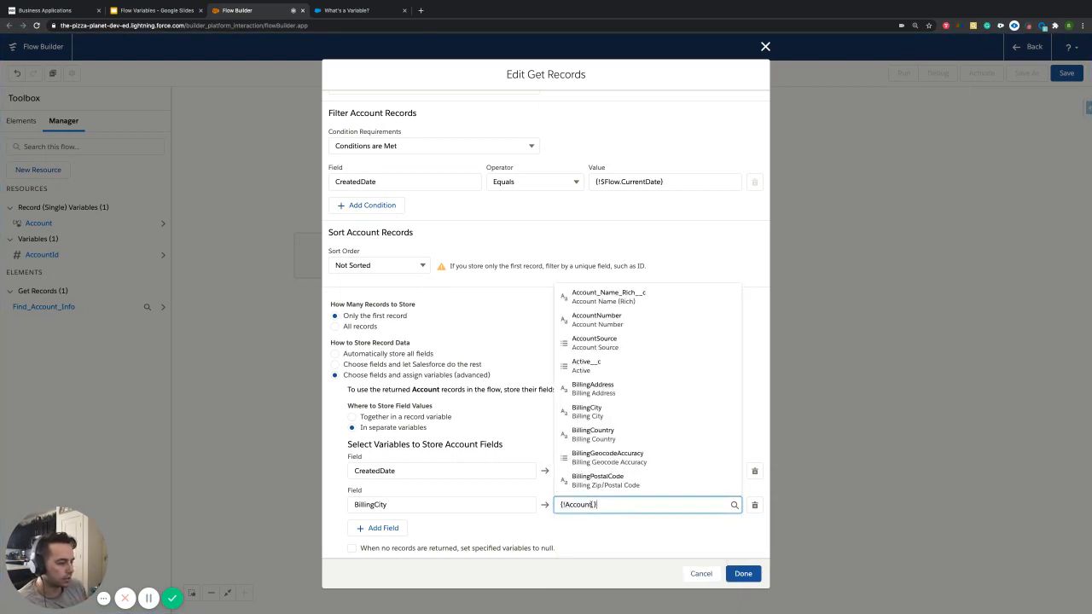
{"action": "key", "text": "BackSpace"}
{"action": "key", "text": "BackSpace"}
{"action": "key", "text": "BackSpace"}
{"action": "key", "text": "BackSpace"}
{"action": "key", "text": "BackSpace"}
{"action": "key", "text": "BackSpace"}
{"action": "key", "text": "BackSpace"}
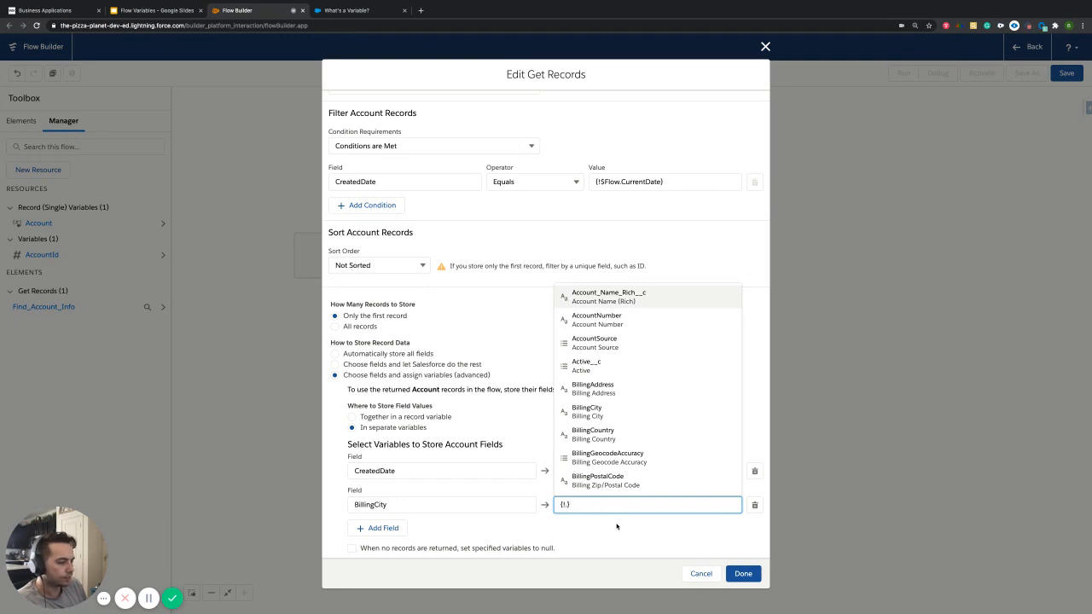
{"action": "key", "text": "BackSpace"}
Step: Reference the Account record variable as the storage target for BillingCity, ready for choosing one of its fields
{"action": "type", "text": "$"}
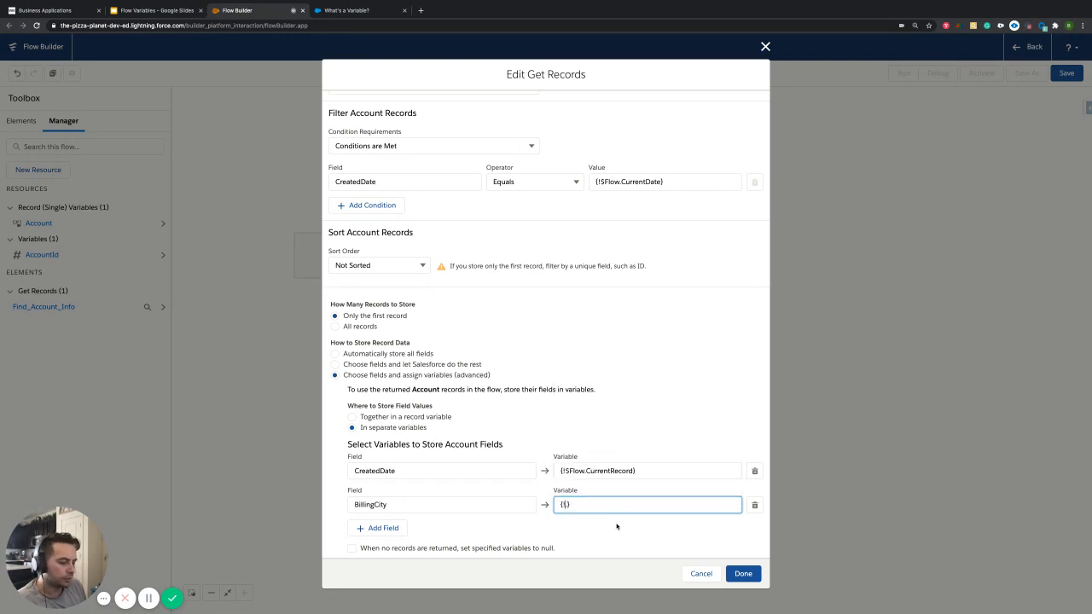
{"action": "type", "text": "!Accou"}
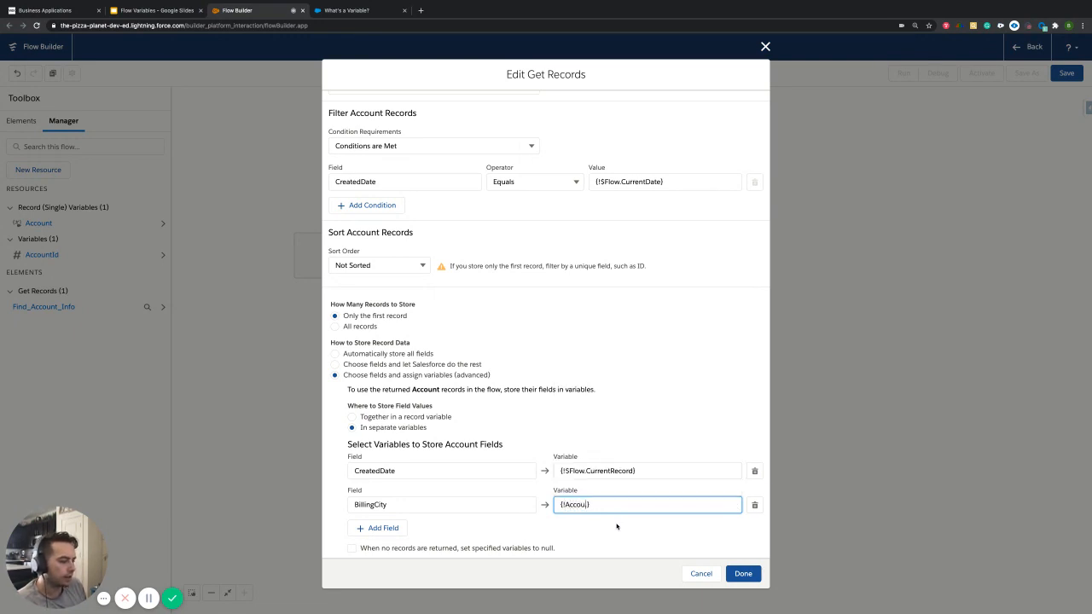
{"action": "type", "text": "nt."}
{"action": "key", "text": "BackSpace"}
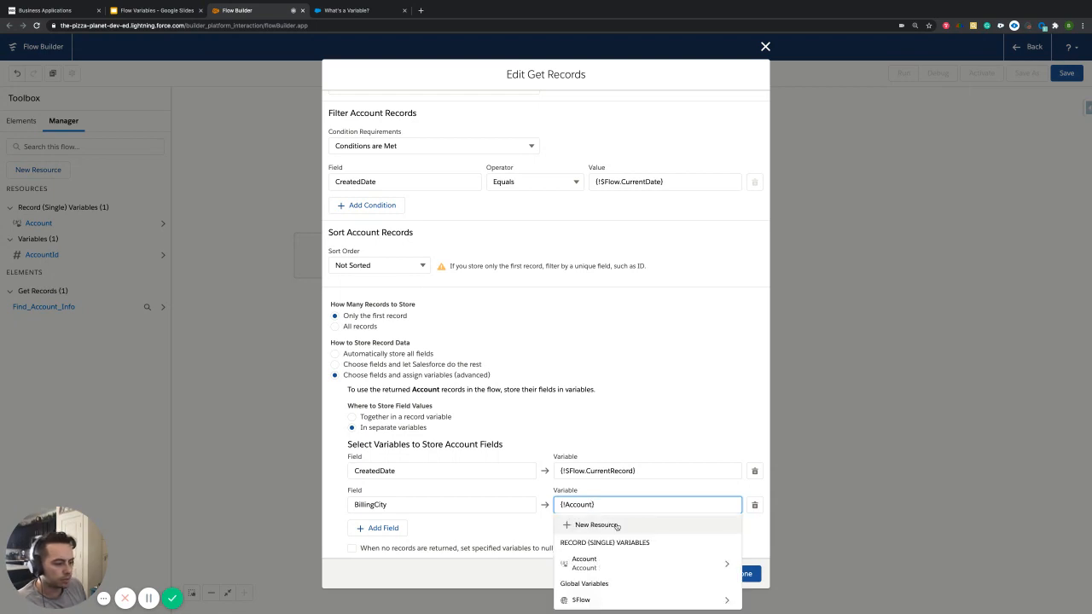
{"action": "type", "text": "."}
{"action": "key", "text": "BackSpace"}
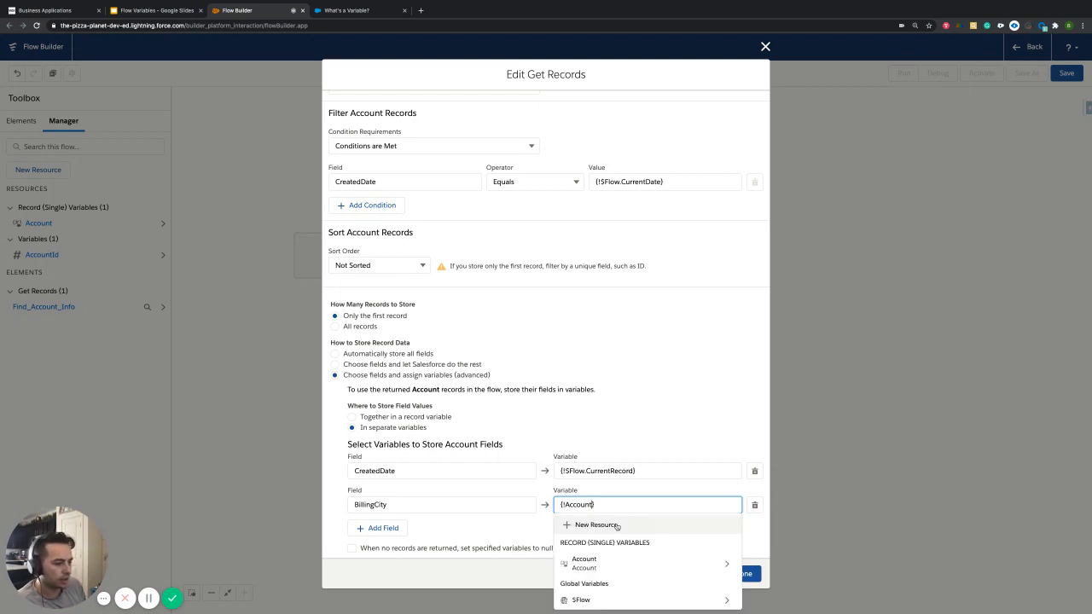
{"action": "type", "text": "."}
{"action": "key", "text": "BackSpace"}
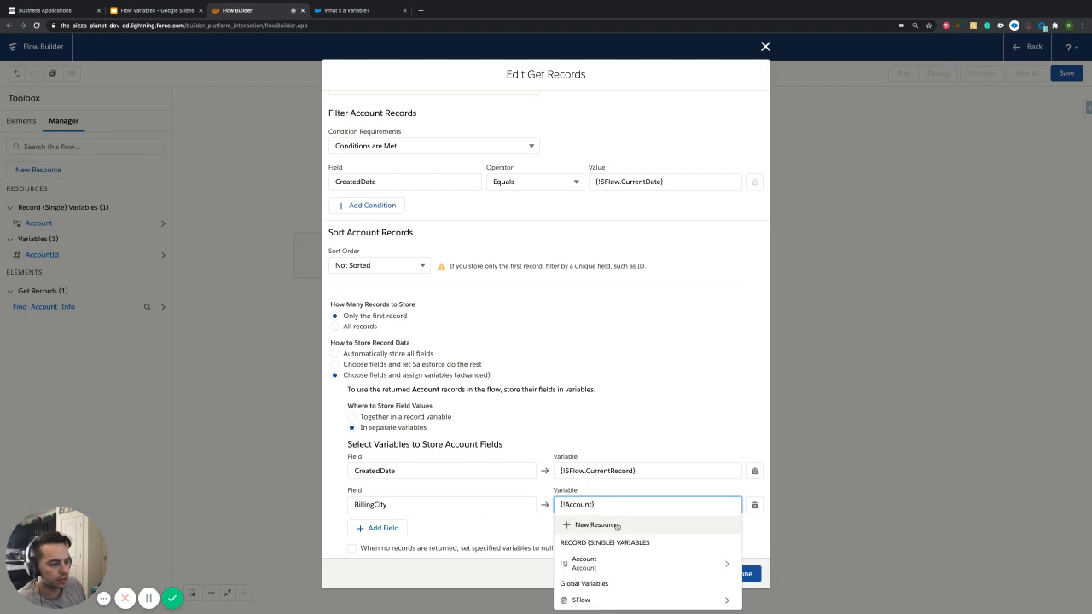
{"action": "type", "text": "."}
Step: Browse the Account variable's fields and complete the BillingCity storage target as {!Account.BillingCity}
{"action": "scroll", "coordinate": [637, 563], "scroll_direction": "down", "scroll_amount": 6}
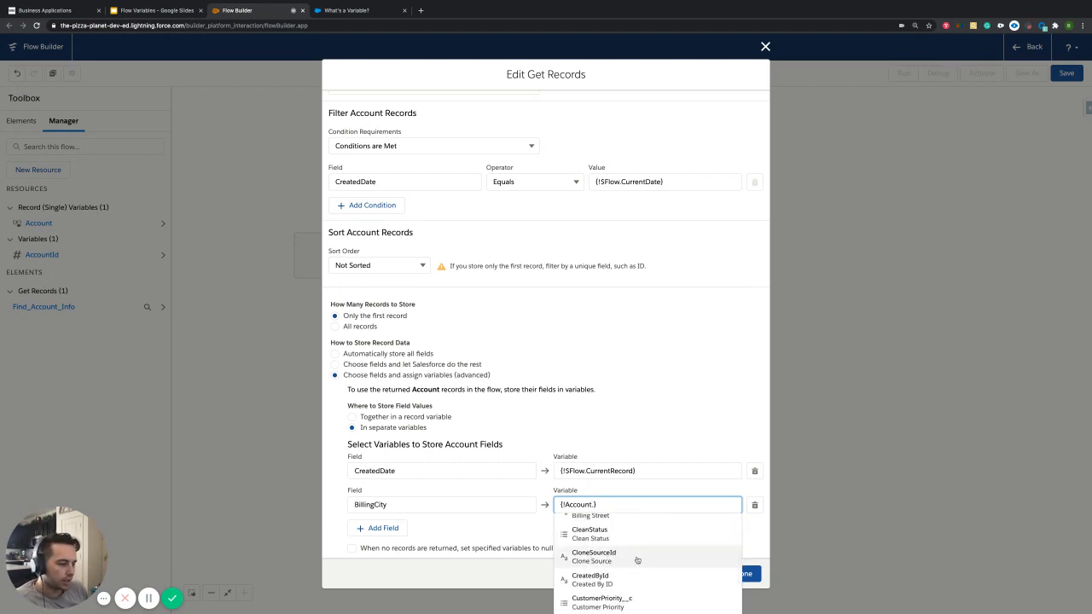
{"action": "scroll", "coordinate": [636, 561], "scroll_direction": "down", "scroll_amount": 5}
{"action": "scroll", "coordinate": [637, 560], "scroll_direction": "down", "scroll_amount": 5}
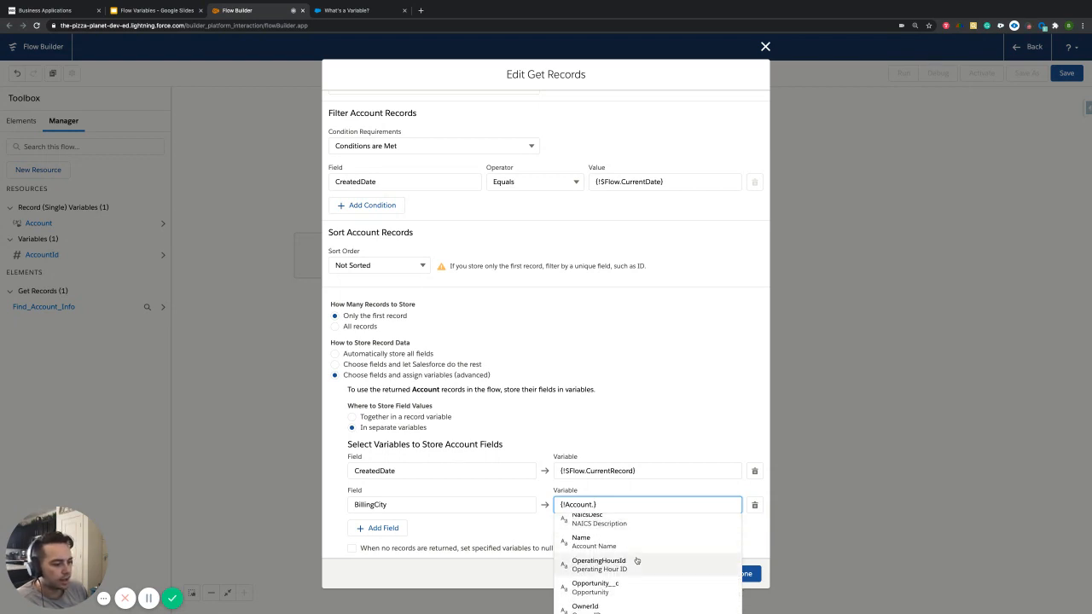
{"action": "scroll", "coordinate": [637, 560], "scroll_direction": "down", "scroll_amount": 5}
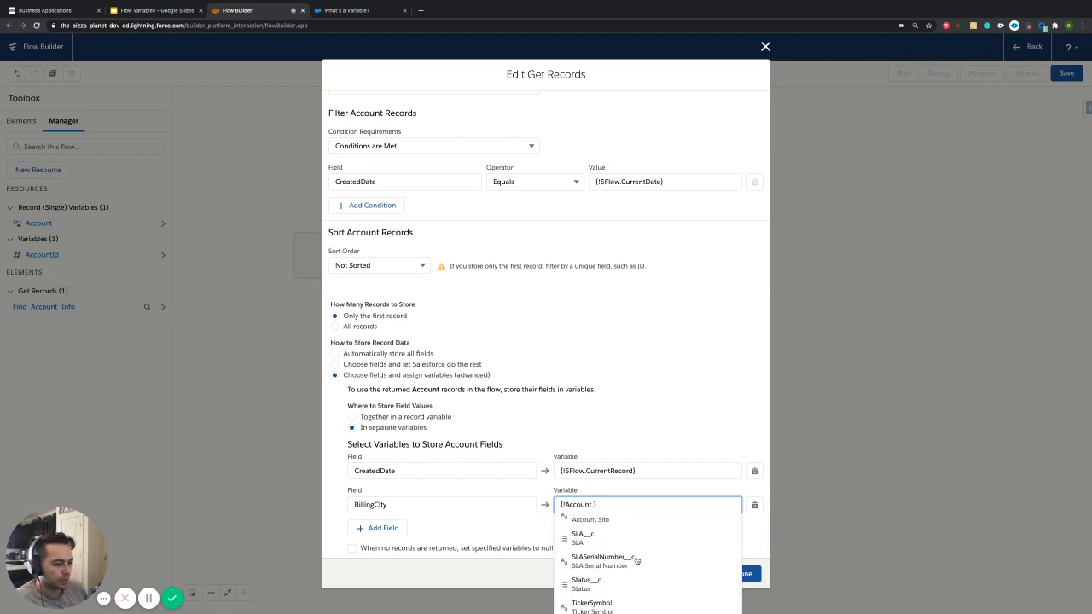
{"action": "scroll", "coordinate": [636, 560], "scroll_direction": "down", "scroll_amount": 2}
{"action": "scroll", "coordinate": [636, 561], "scroll_direction": "up", "scroll_amount": 15}
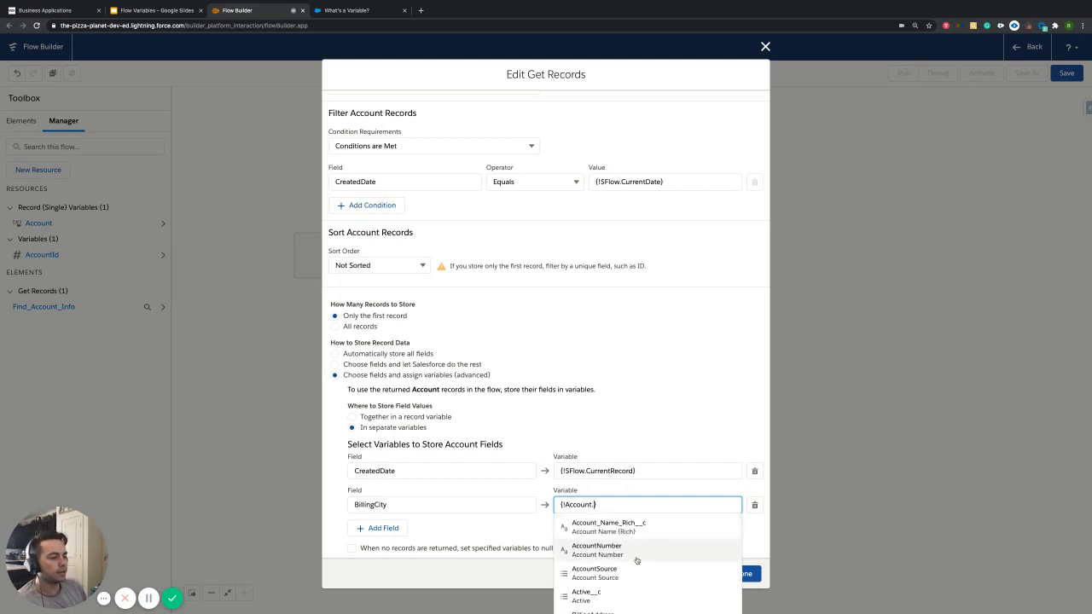
{"action": "type", "text": "billing"}
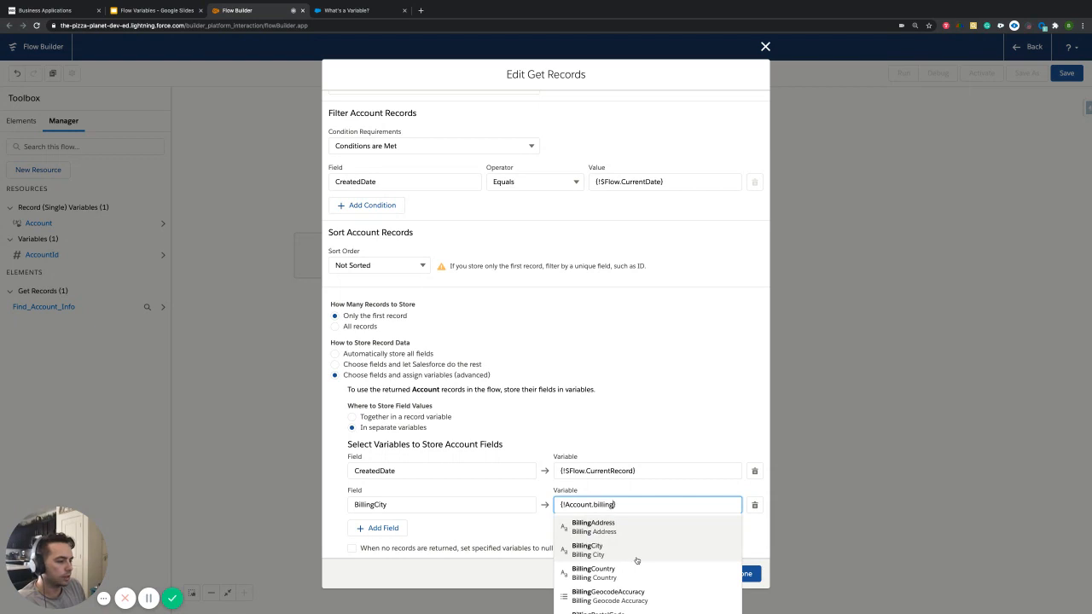
{"action": "left_click", "coordinate": [623, 551]}
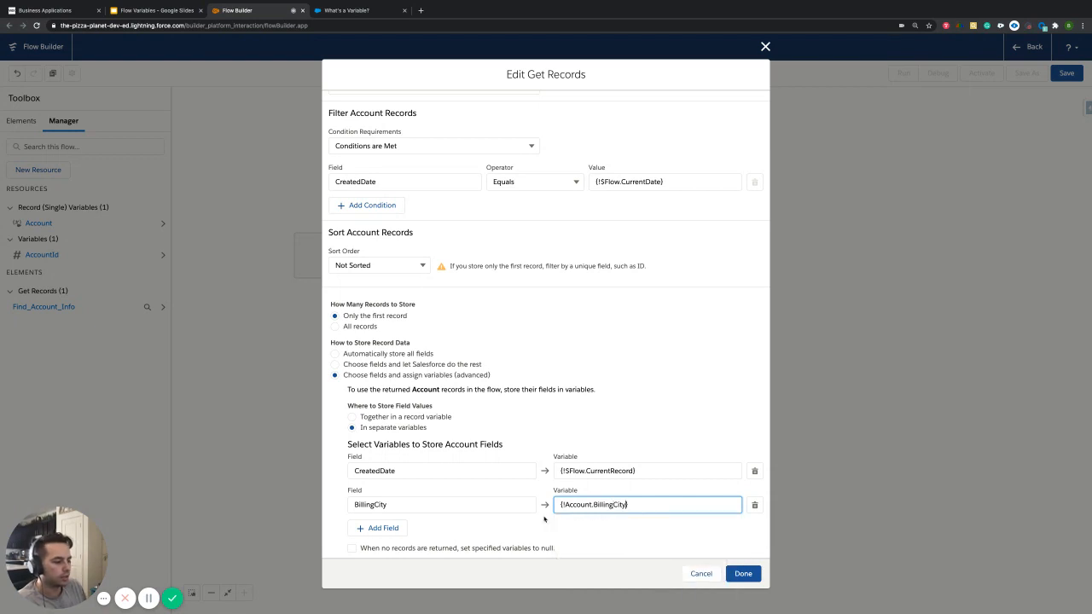
Step: Add Fax as a third field to store and assign it to {!Account.Fax}
{"action": "left_click", "coordinate": [378, 528]}
{"action": "left_click", "coordinate": [414, 505]}
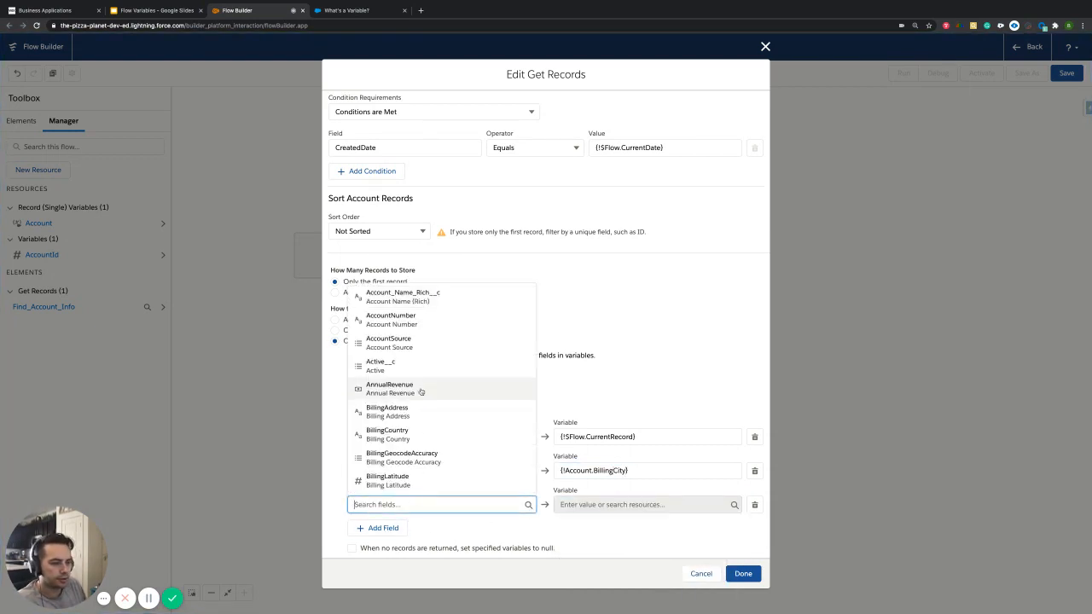
{"action": "scroll", "coordinate": [426, 418], "scroll_direction": "down", "scroll_amount": 5}
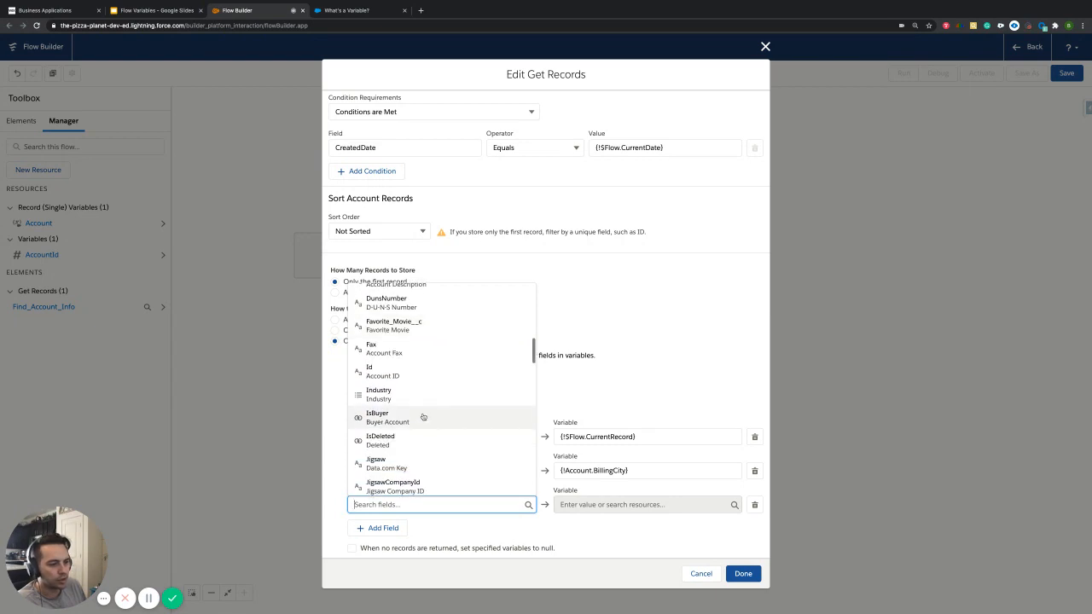
{"action": "type", "text": "Fax"}
{"action": "left_click", "coordinate": [585, 505]}
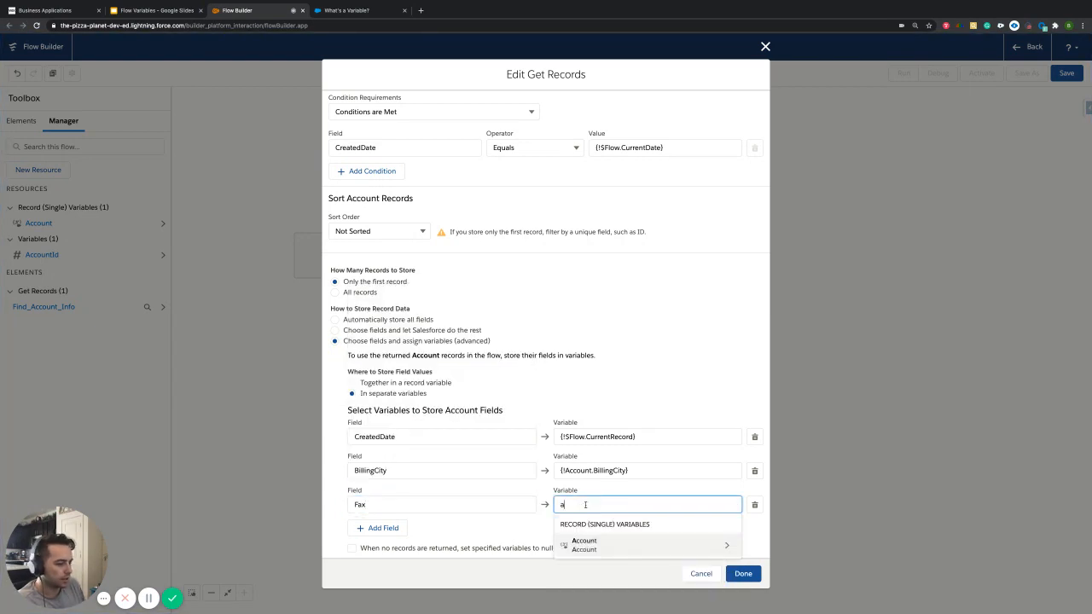
{"action": "left_click", "coordinate": [616, 565]}
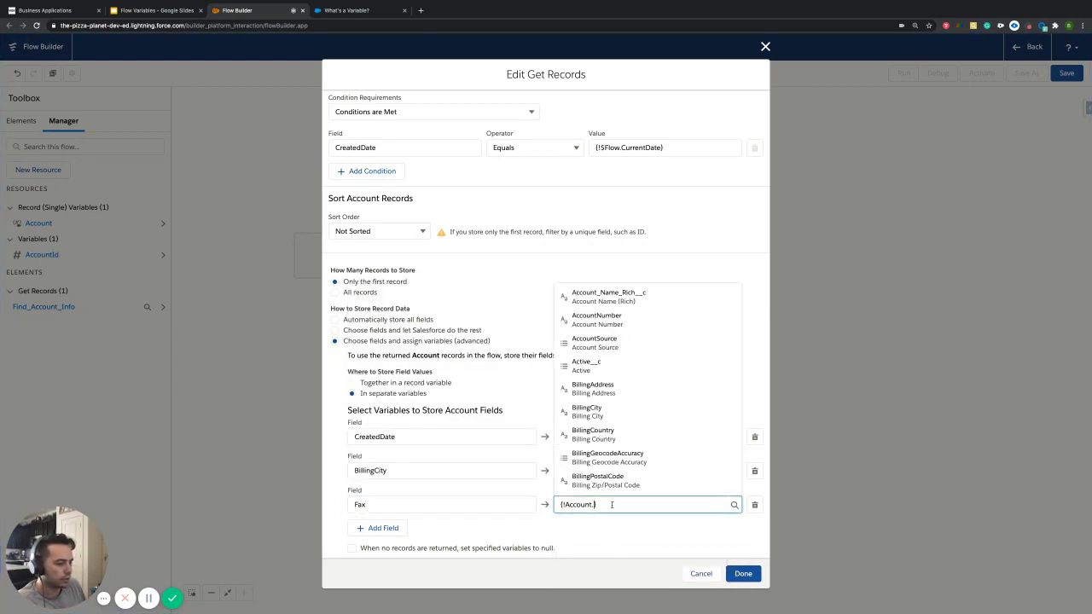
{"action": "type", "text": "fa"}
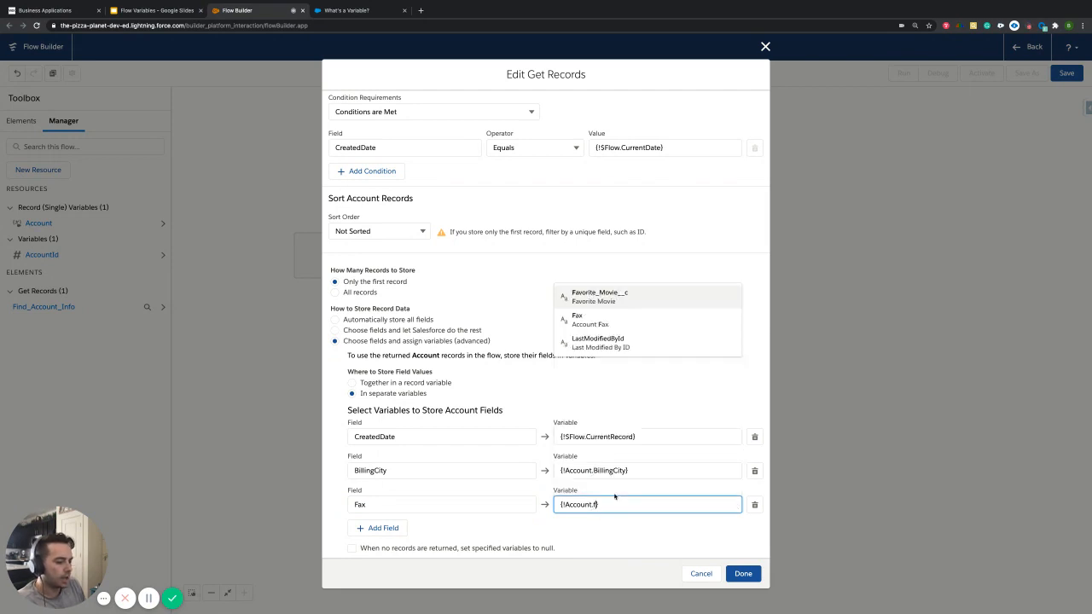
{"action": "left_click", "coordinate": [615, 485]}
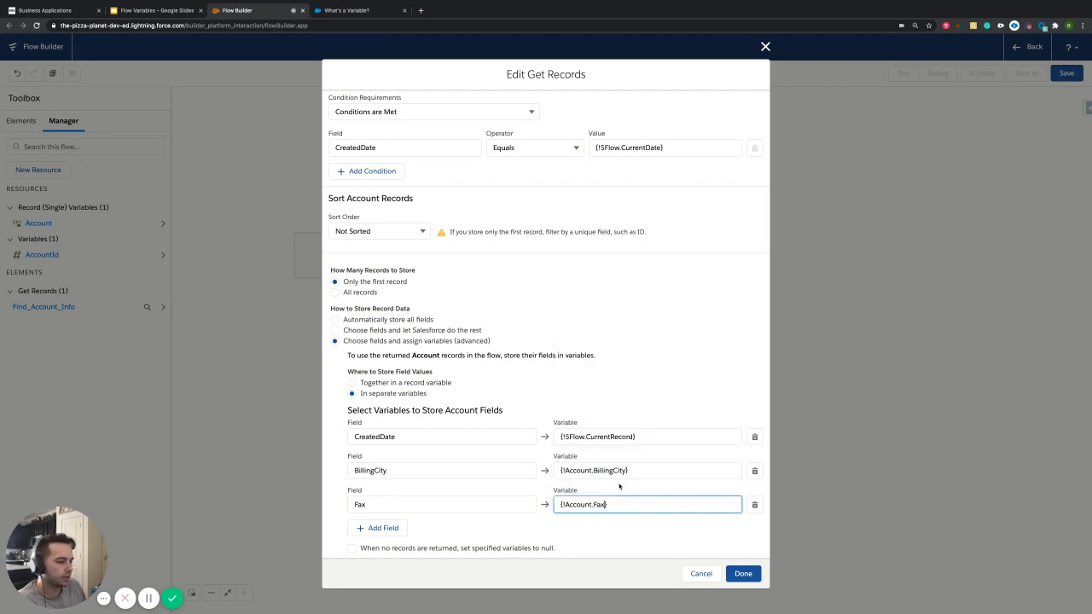
Step: Add Website as a fourth field stored in {!Account.Website} and save the Get Records element's settings
{"action": "left_click", "coordinate": [379, 528]}
{"action": "left_click", "coordinate": [402, 504]}
{"action": "scroll", "coordinate": [411, 448], "scroll_direction": "down", "scroll_amount": 15}
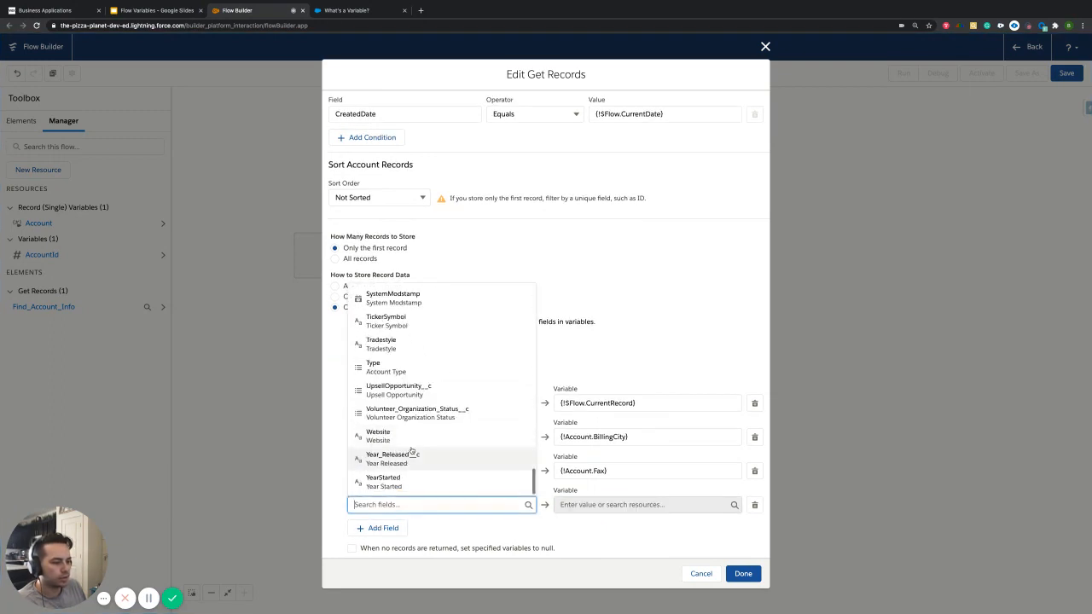
{"action": "left_click", "coordinate": [414, 435]}
{"action": "left_click", "coordinate": [631, 504]}
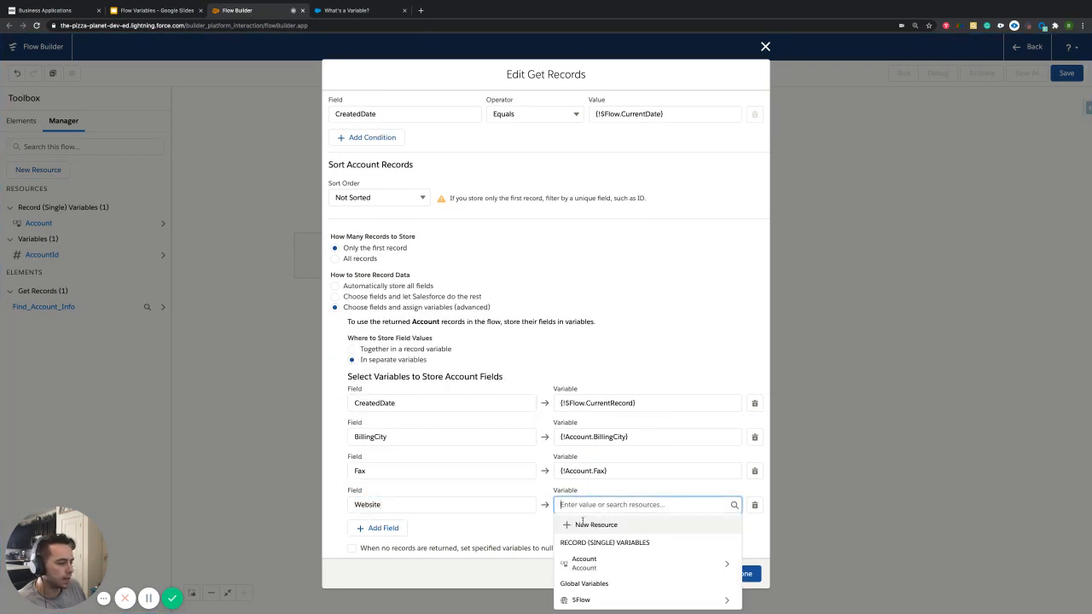
{"action": "left_click", "coordinate": [635, 563]}
{"action": "type", "text": "Web"}
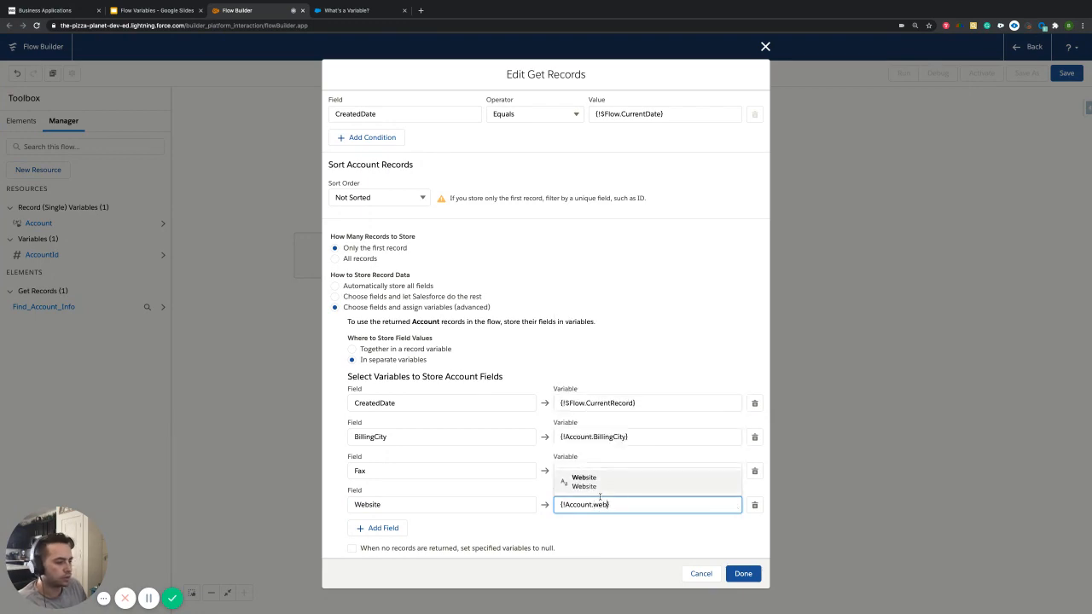
{"action": "left_click", "coordinate": [597, 480]}
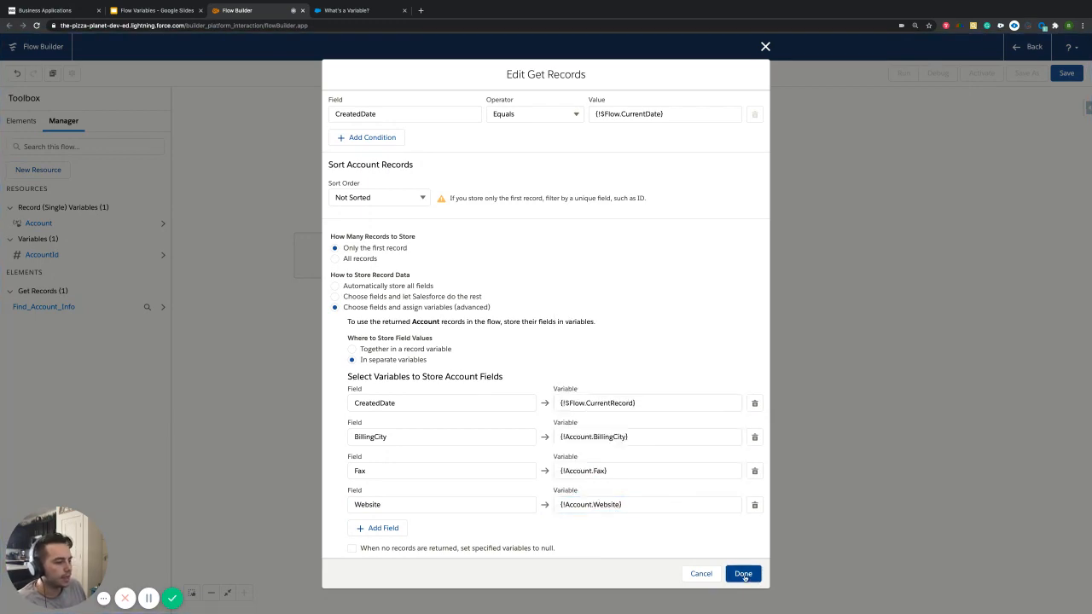
{"action": "left_click", "coordinate": [742, 573]}
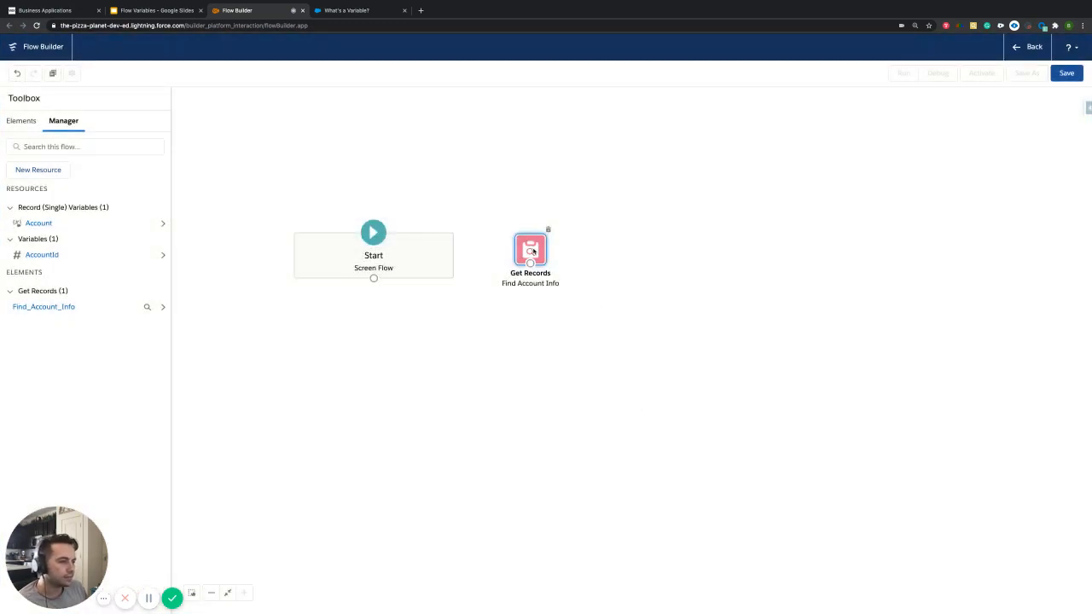
Step: Reopen the Find Account Info element, review the variables storing BillingCity, Fax and Website, and close it
{"action": "double_click", "coordinate": [531, 250]}
{"action": "scroll", "coordinate": [555, 487], "scroll_direction": "down", "scroll_amount": 3}
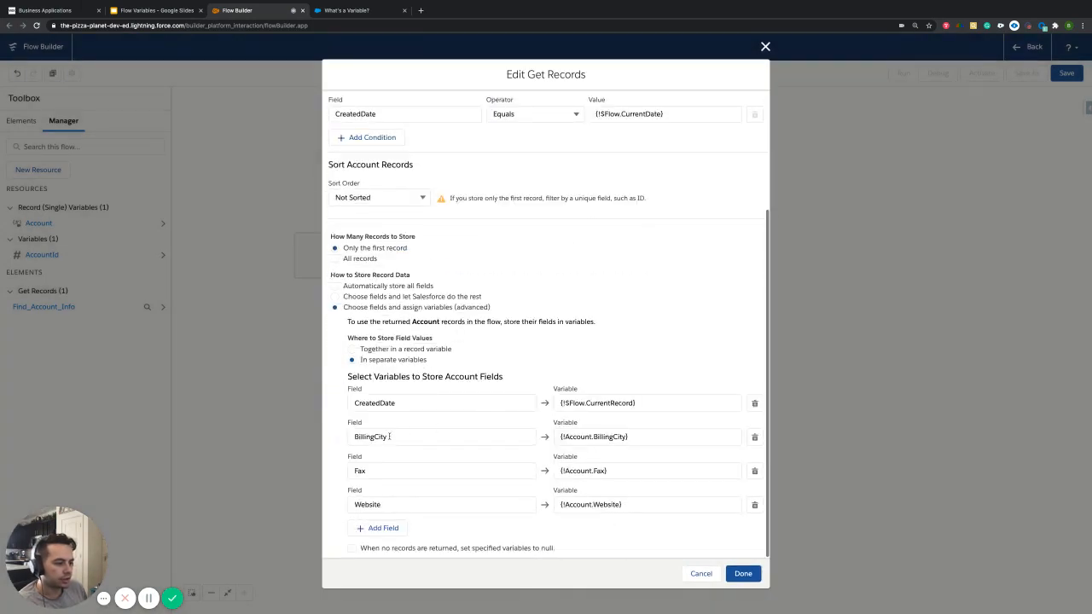
{"action": "left_click", "coordinate": [651, 439]}
{"action": "left_click", "coordinate": [597, 469]}
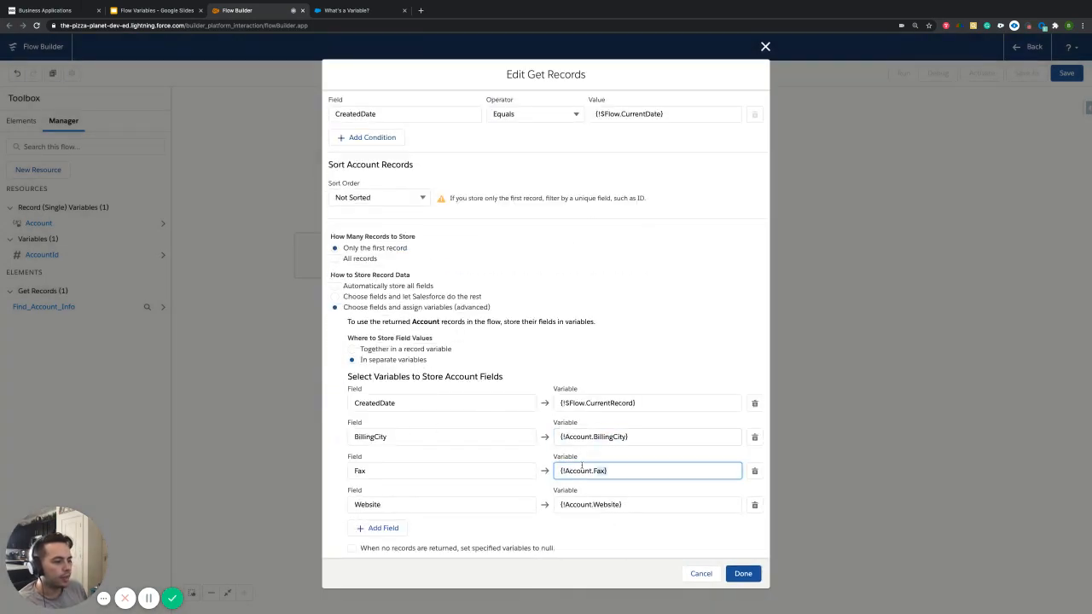
{"action": "triple_click", "coordinate": [608, 504]}
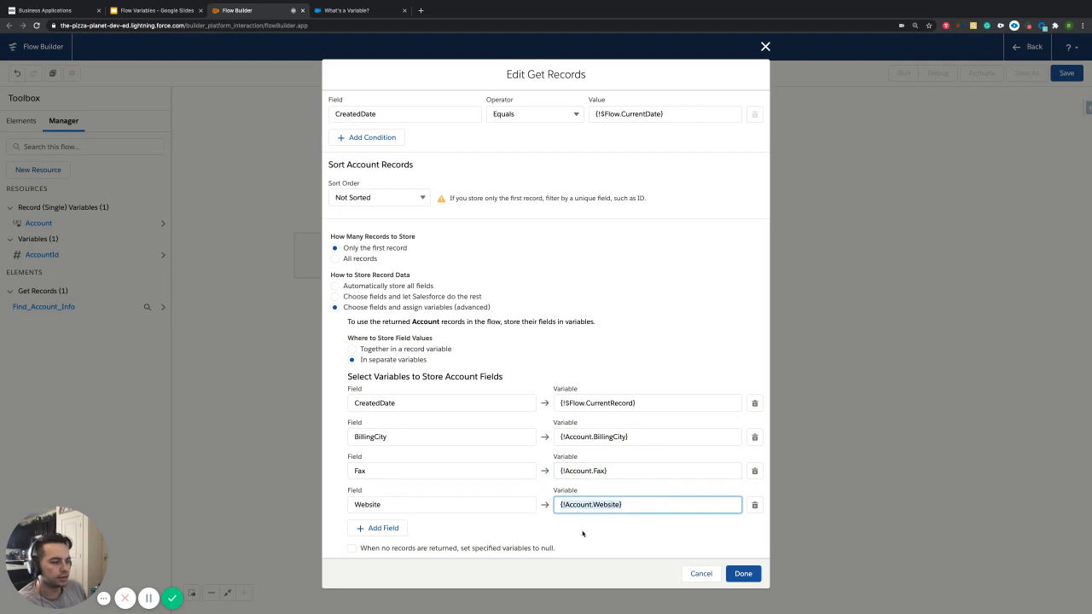
{"action": "left_click", "coordinate": [589, 529]}
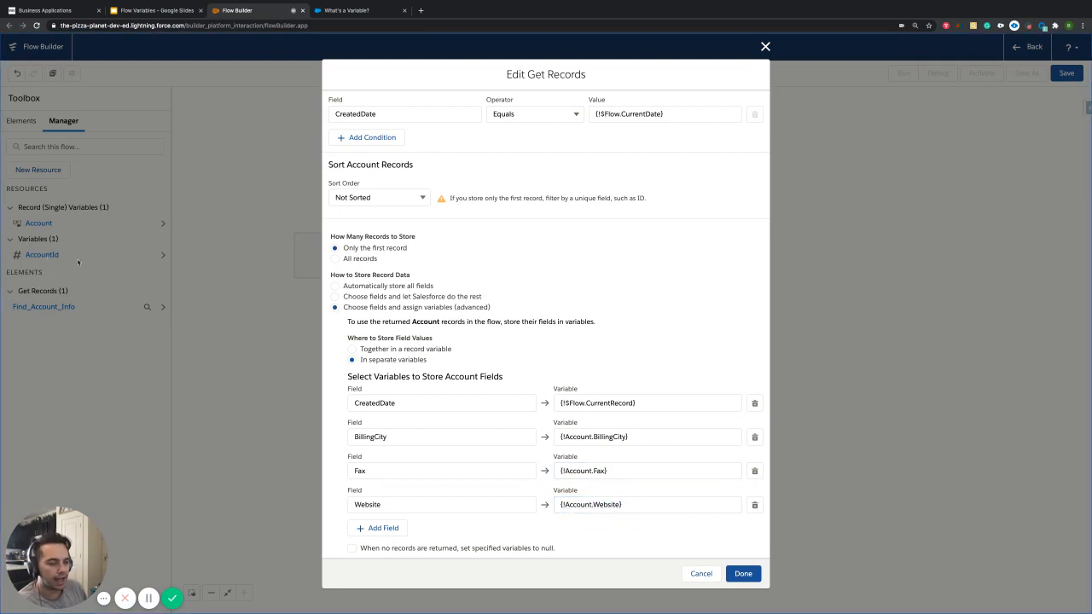
{"action": "left_click", "coordinate": [766, 47]}
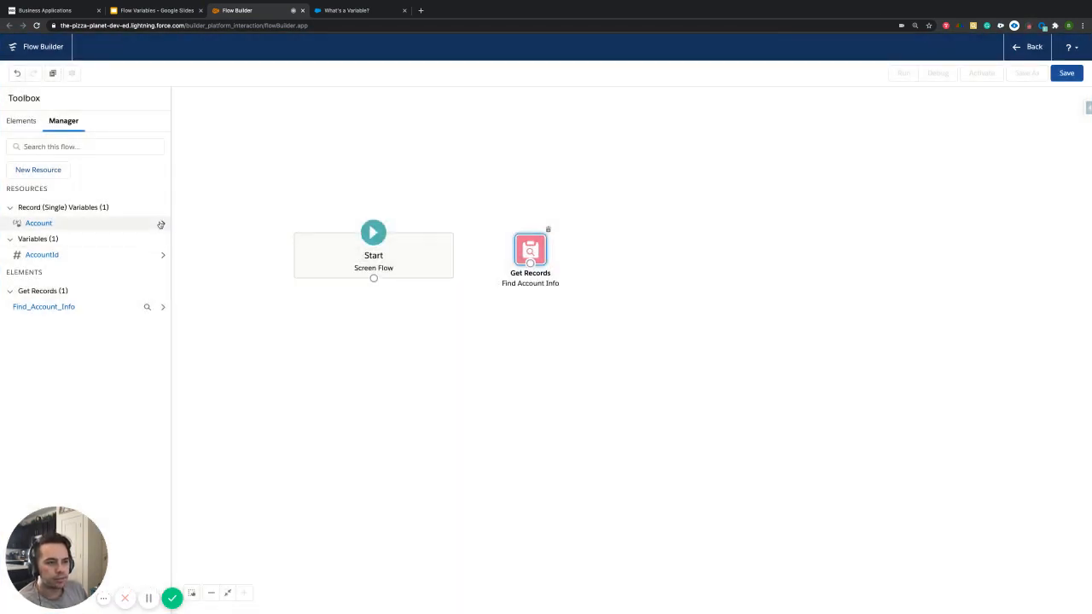
Step: Change the Account record variable's API name to Random and return to the resource list
{"action": "left_click", "coordinate": [160, 223]}
{"action": "left_click", "coordinate": [144, 224]}
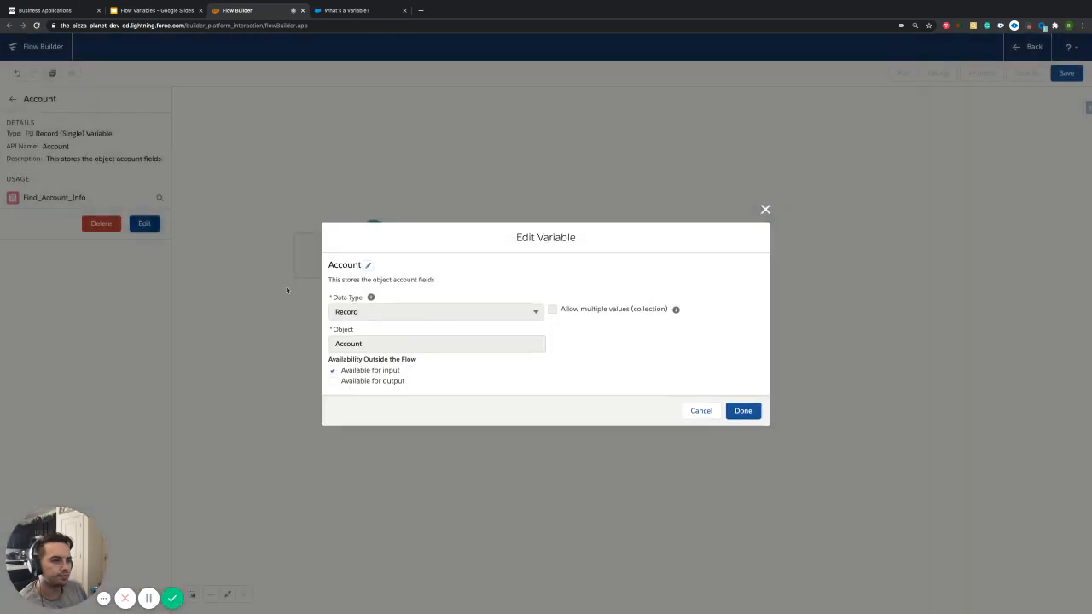
{"action": "left_click", "coordinate": [368, 265]}
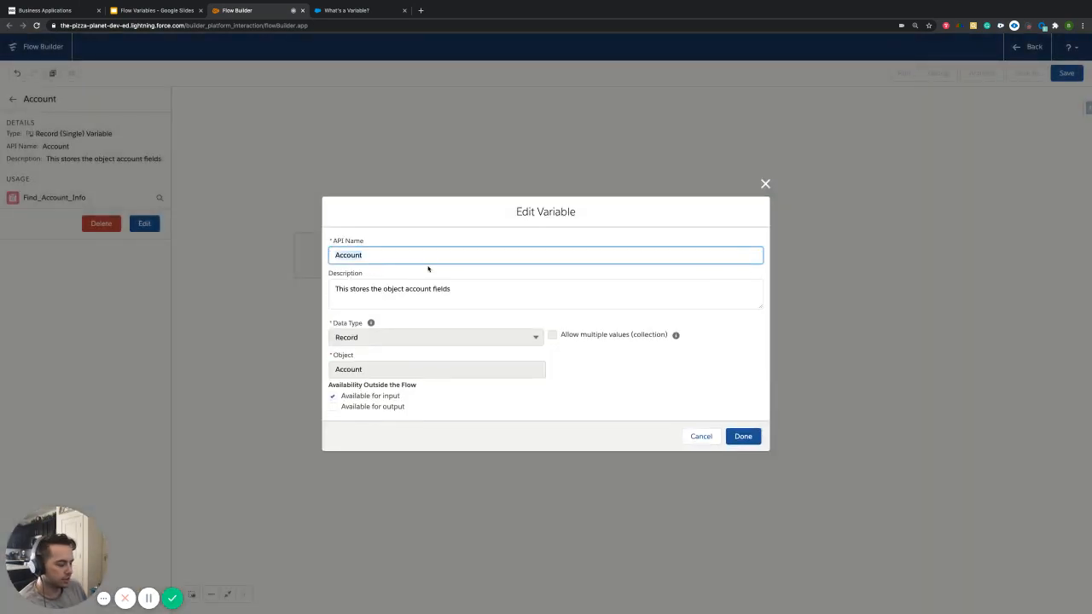
{"action": "key", "text": "BackSpace"}
{"action": "type", "text": "Random"}
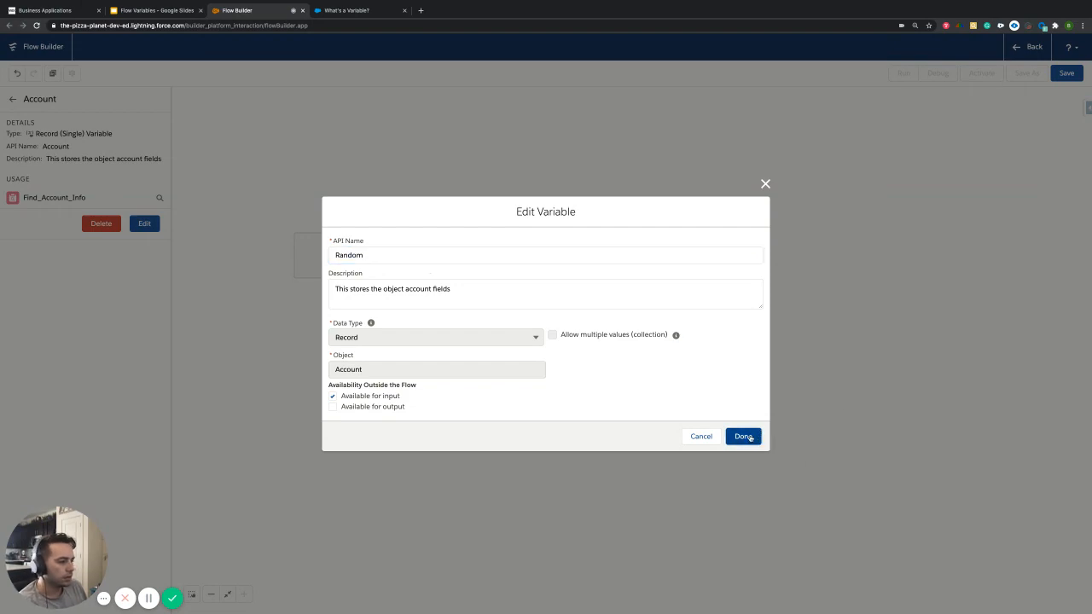
{"action": "left_click", "coordinate": [749, 438]}
{"action": "left_click", "coordinate": [13, 99]}
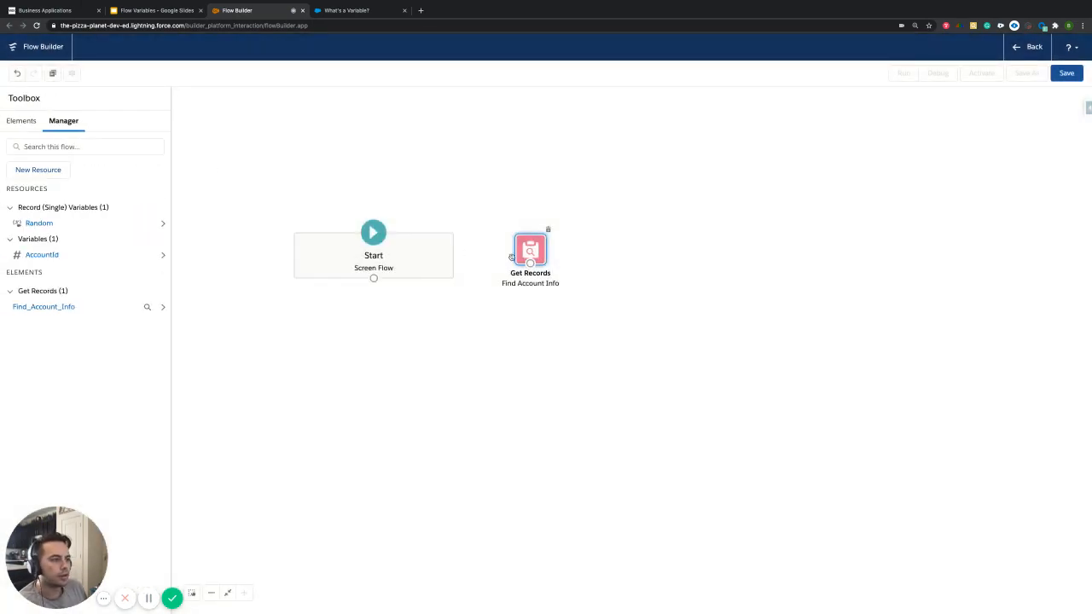
Step: Reopen the Find Account Info element and examine the variable references storing BillingCity, Fax and Website after the rename
{"action": "double_click", "coordinate": [528, 251]}
{"action": "scroll", "coordinate": [585, 501], "scroll_direction": "down", "scroll_amount": 3}
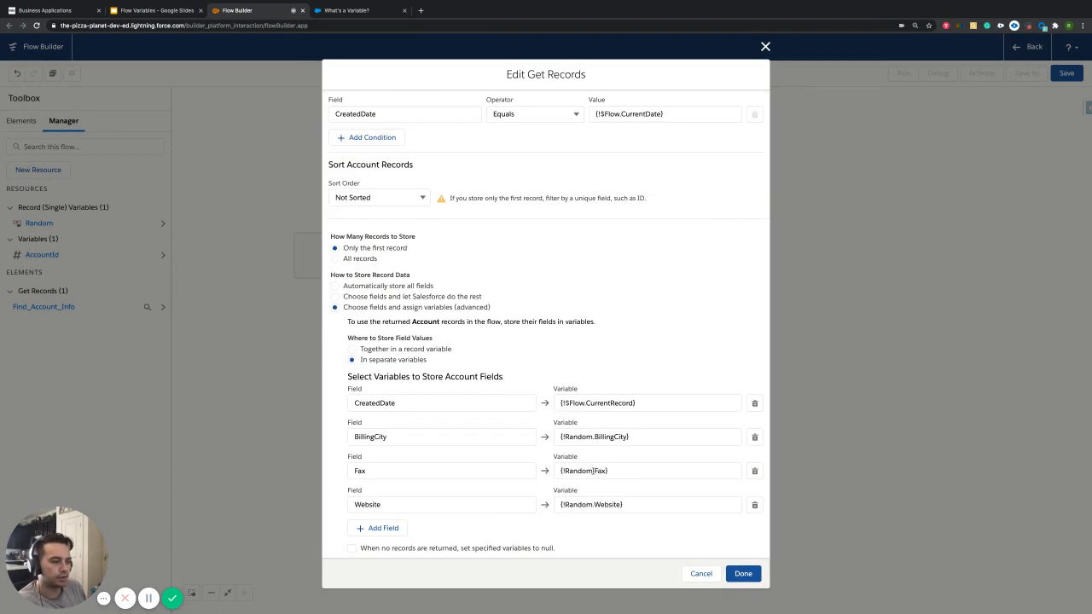
{"action": "left_click_drag", "start_coordinate": [593, 471], "coordinate": [547, 471]}
{"action": "left_click", "coordinate": [595, 471]}
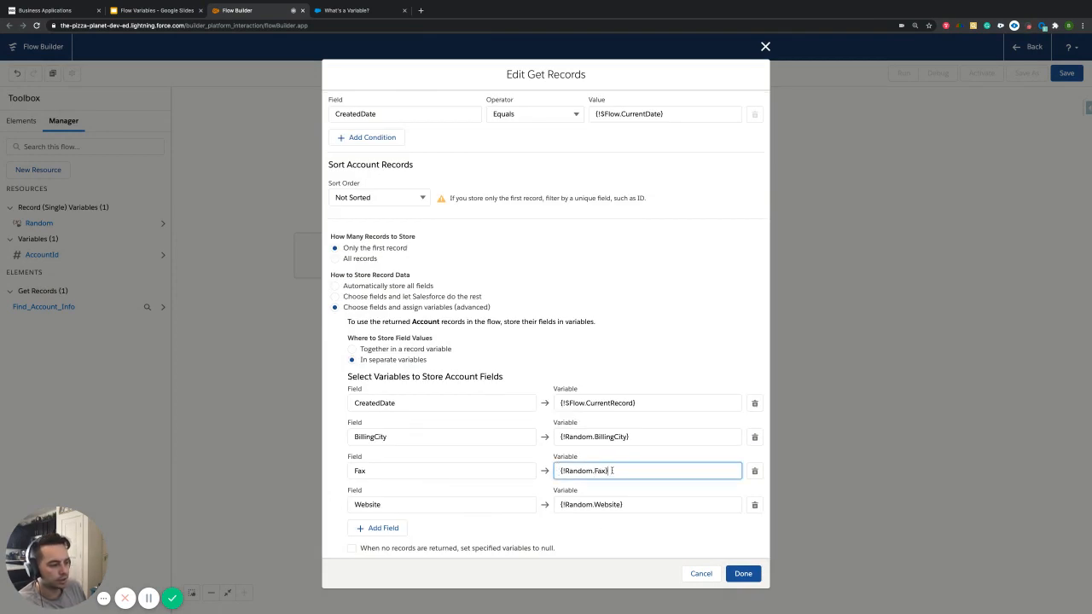
{"action": "left_click", "coordinate": [604, 492]}
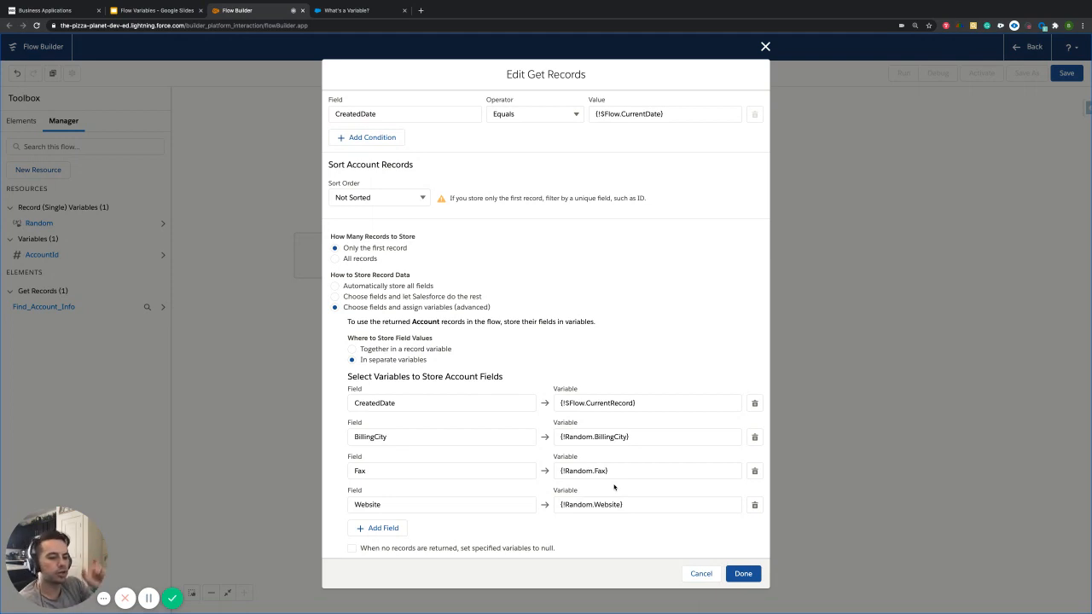
{"action": "left_click", "coordinate": [564, 437]}
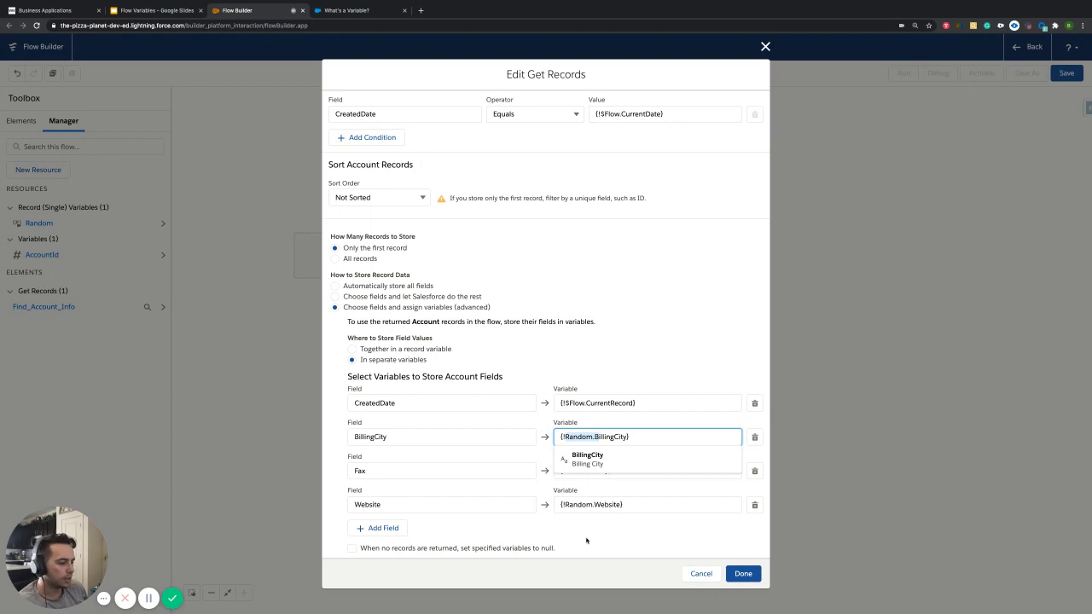
Step: Dismiss the variable suggestions and close the Find Account Info element without changing it
{"action": "left_click", "coordinate": [649, 349]}
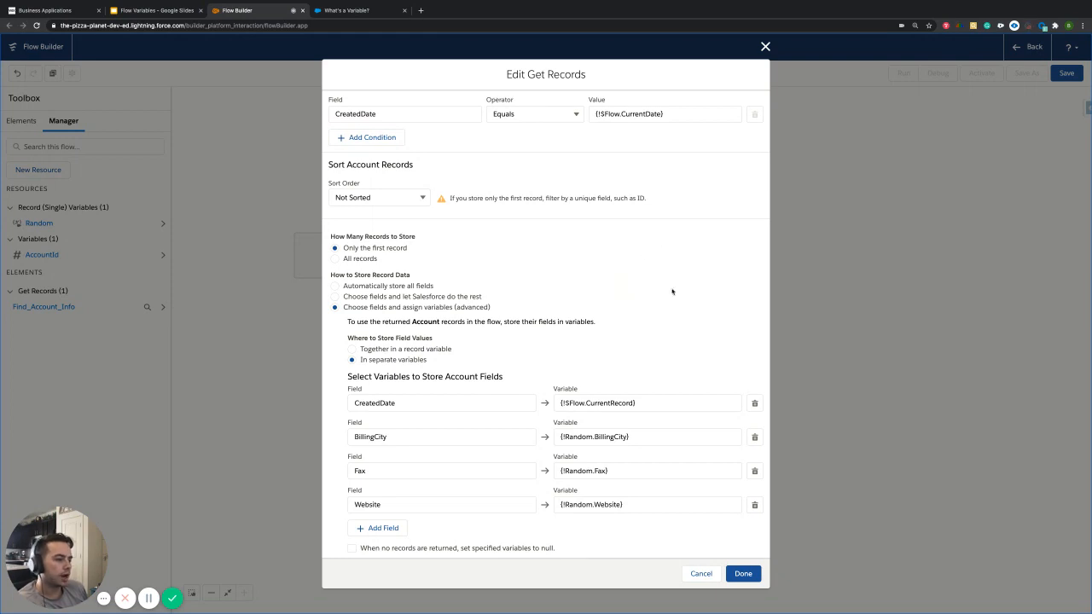
{"action": "left_click", "coordinate": [765, 48]}
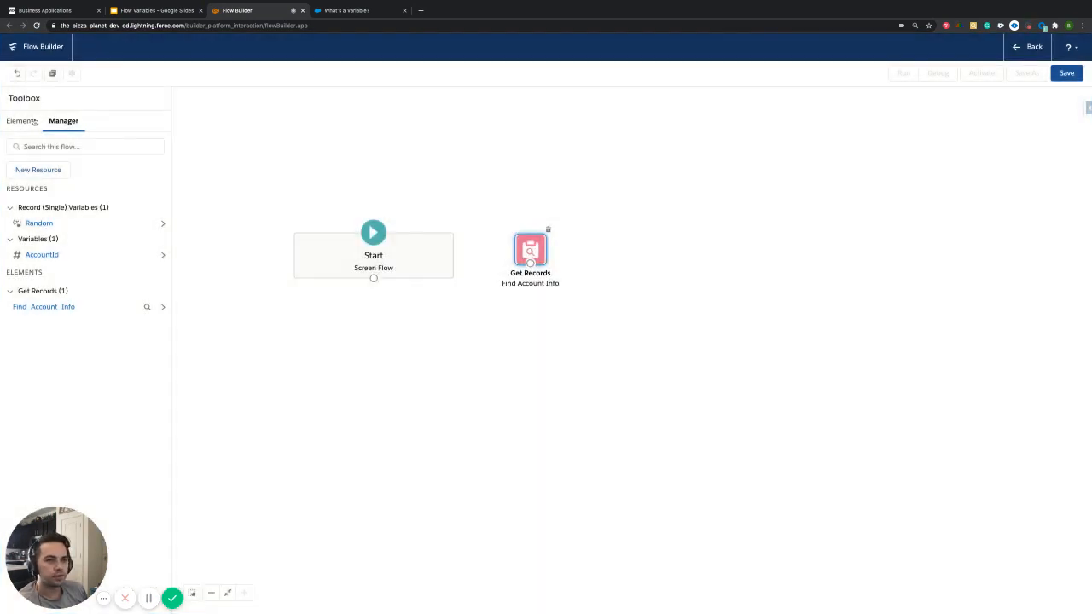
Step: Add an Update Records element below Find Account Info and label it Account Updates
{"action": "left_click", "coordinate": [21, 121]}
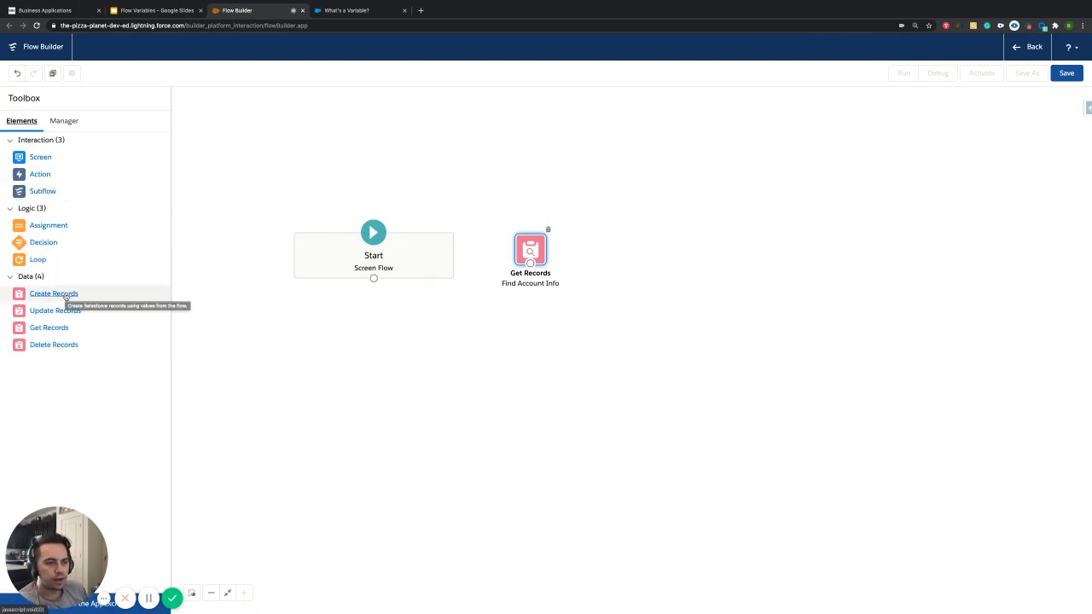
{"action": "left_click_drag", "start_coordinate": [63, 317], "coordinate": [512, 325]}
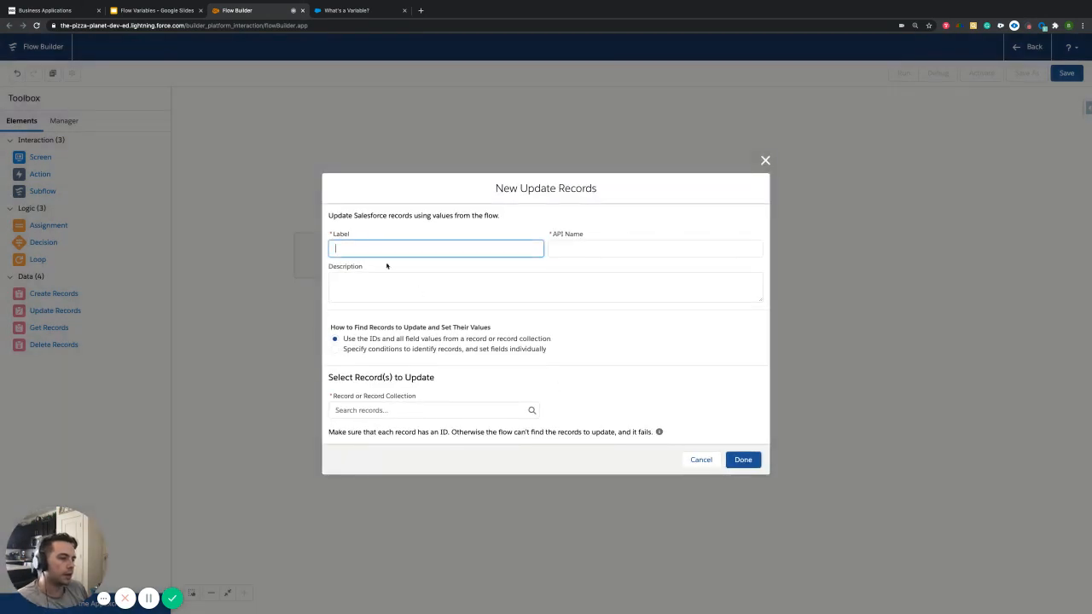
{"action": "type", "text": "Account "}
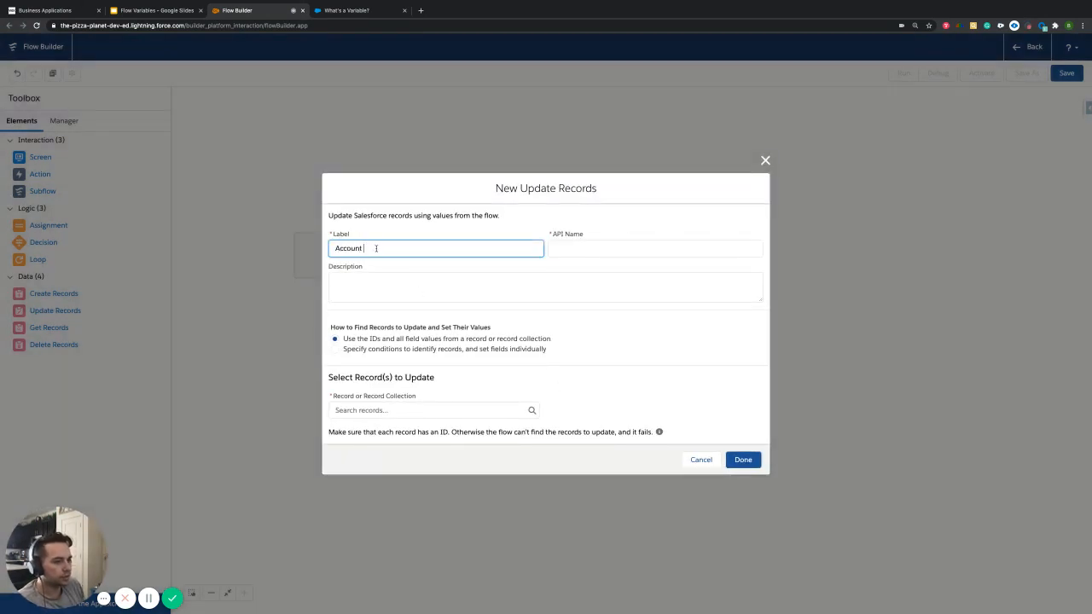
{"action": "type", "text": "Updates"}
{"action": "key", "text": "Tab"}
{"action": "key", "text": "Tab"}
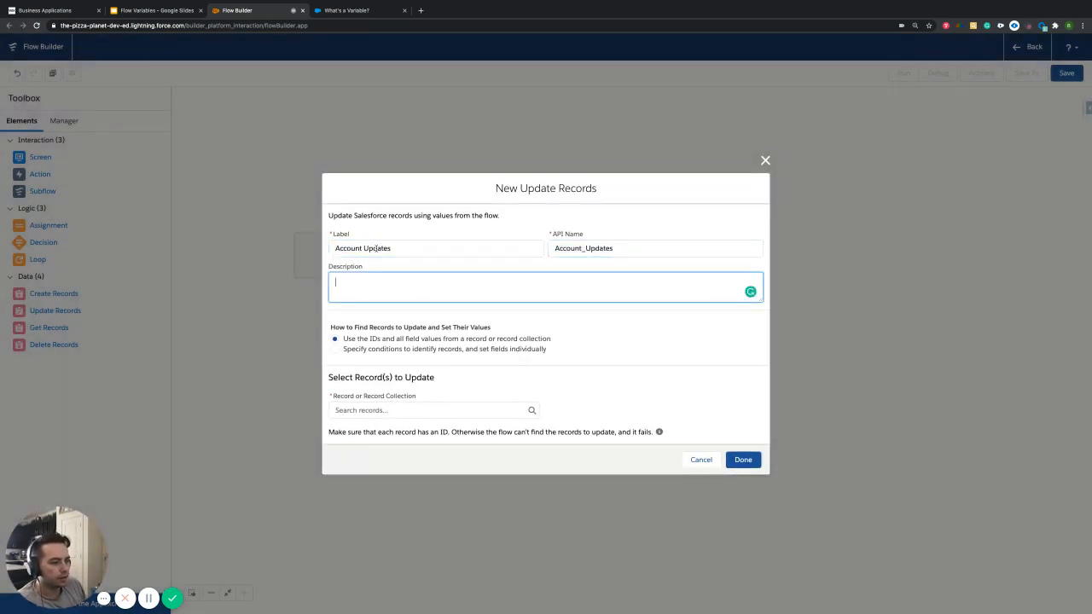
Step: Set the update to specify conditions and set fields individually, with Account as the object
{"action": "left_click", "coordinate": [379, 350]}
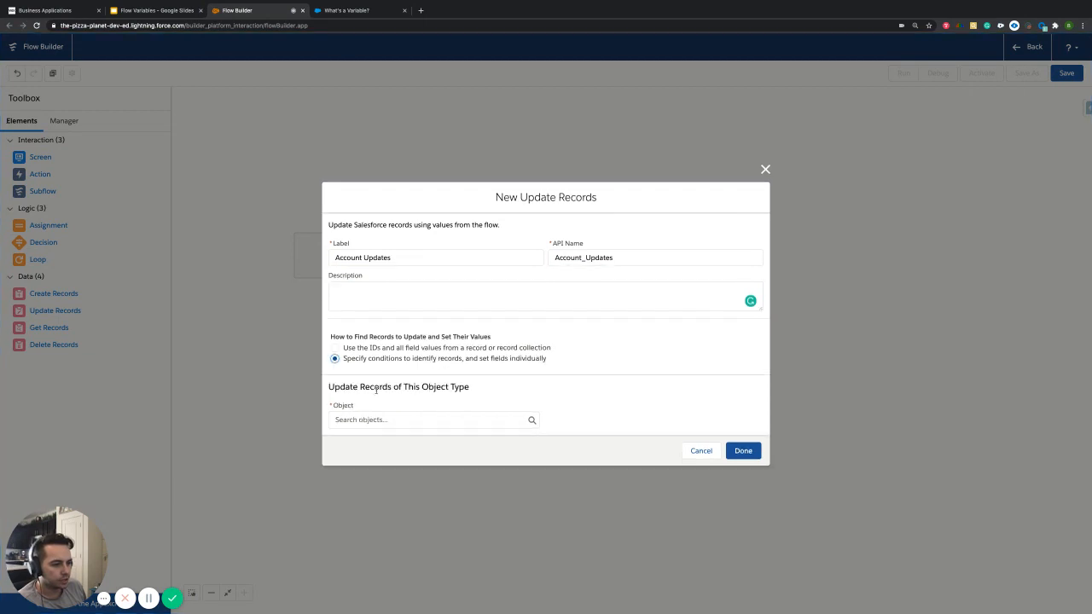
{"action": "left_click", "coordinate": [372, 415]}
{"action": "type", "text": "acc"}
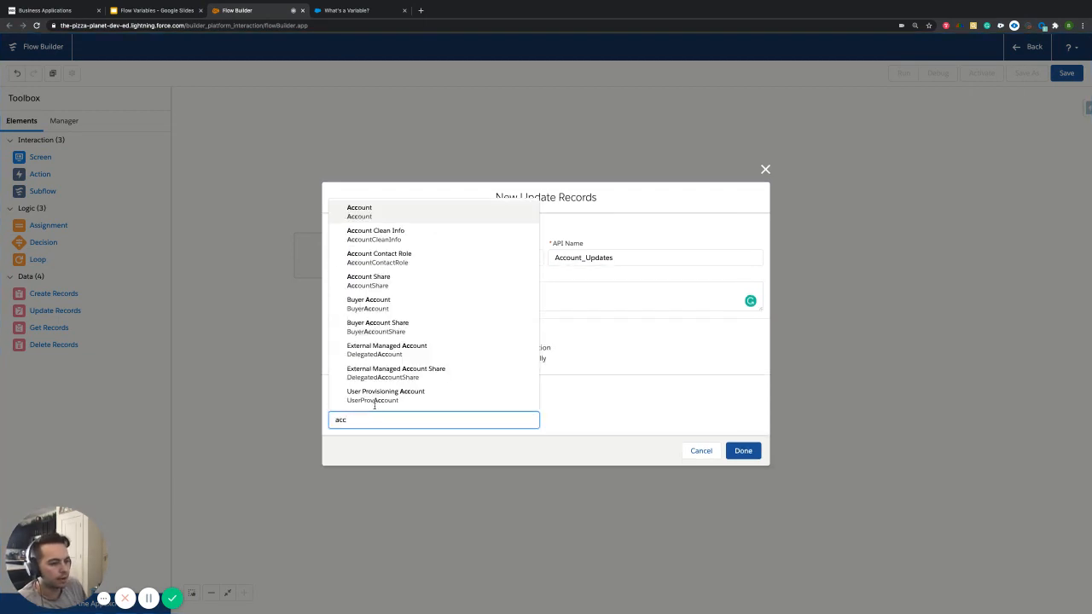
{"action": "left_click", "coordinate": [384, 210]}
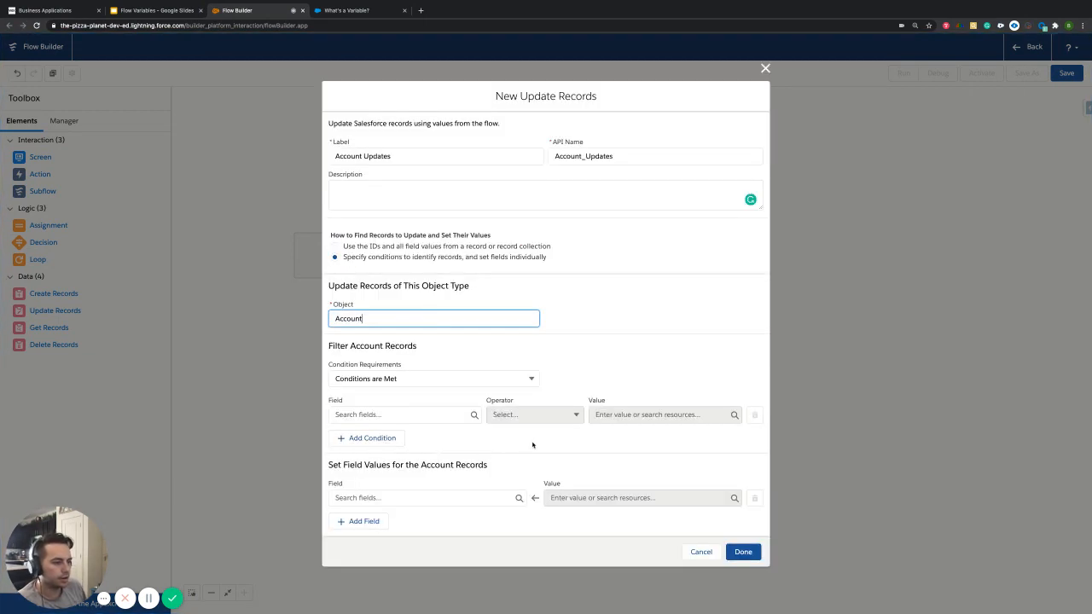
Step: Filter the Account records where CreatedDate Equals {!$Flow.CurrentDate}
{"action": "left_click", "coordinate": [407, 415]}
{"action": "type", "text": "date"}
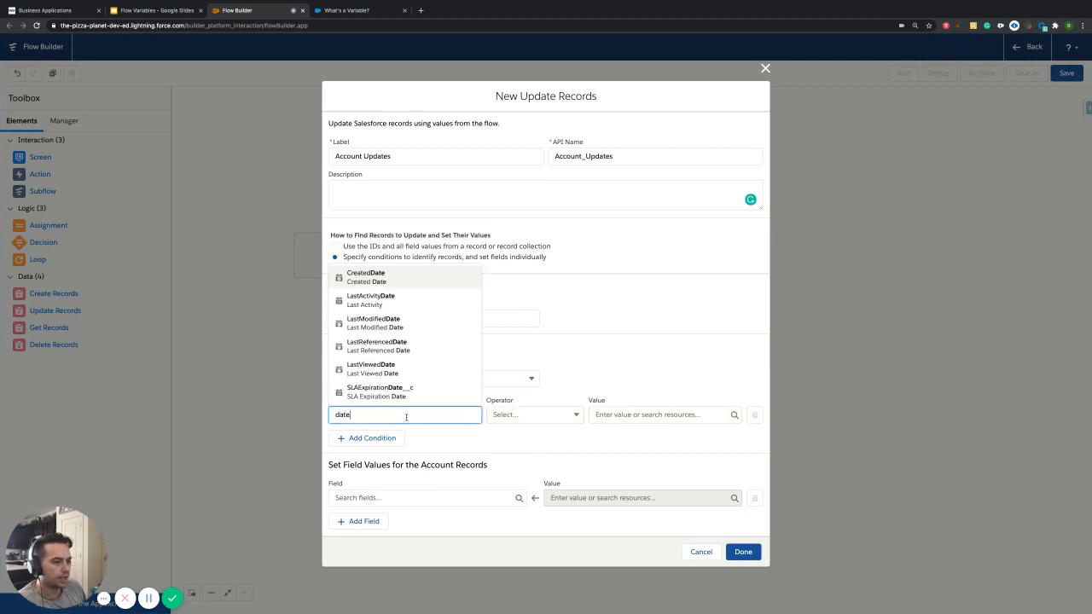
{"action": "left_click", "coordinate": [461, 277]}
{"action": "left_click", "coordinate": [623, 418]}
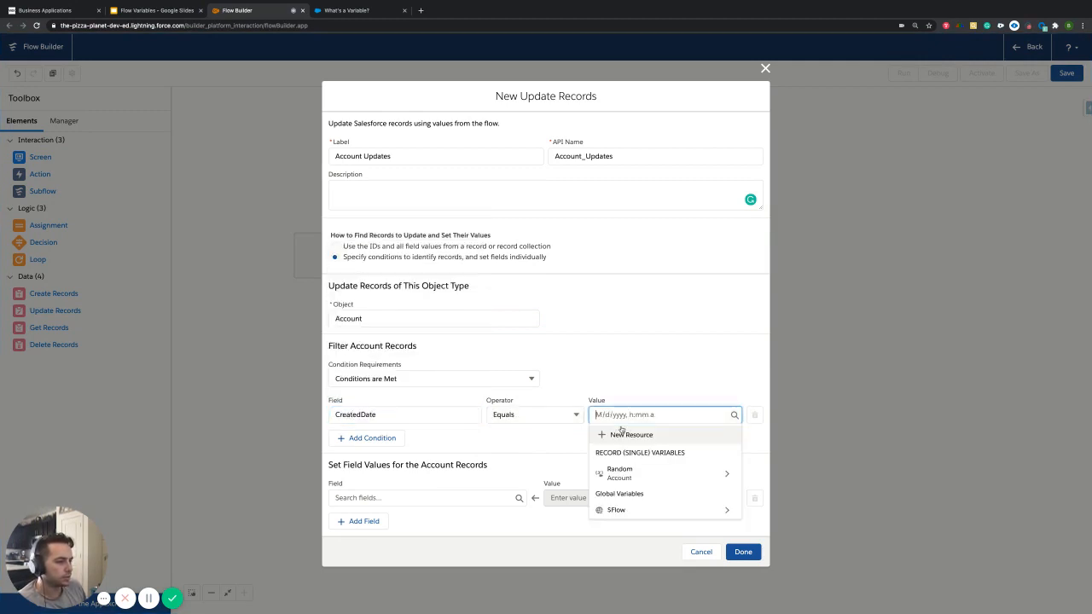
{"action": "left_click", "coordinate": [641, 509]}
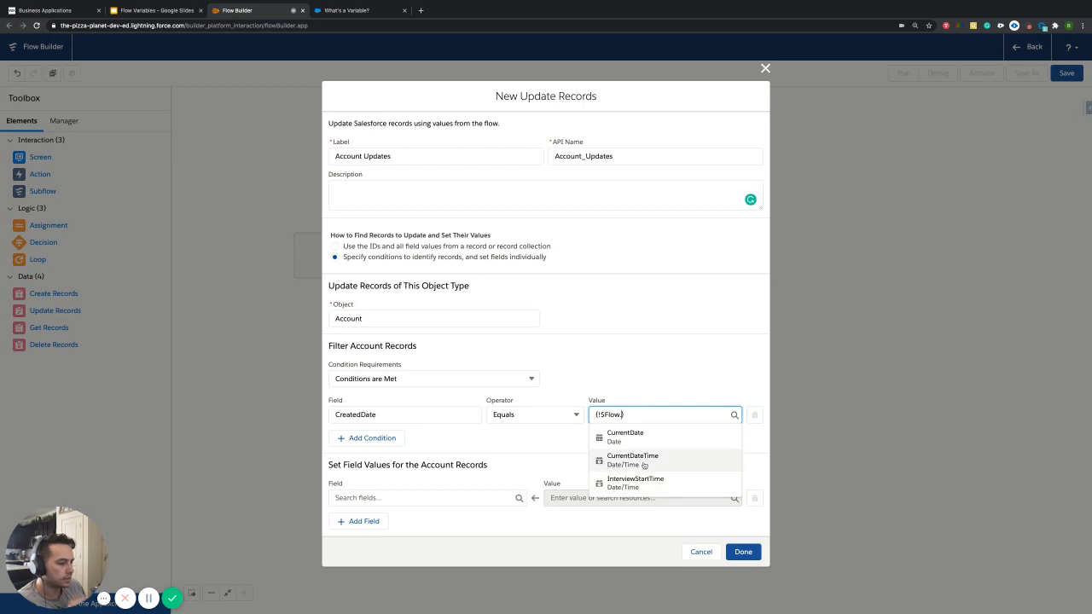
{"action": "left_click", "coordinate": [632, 437]}
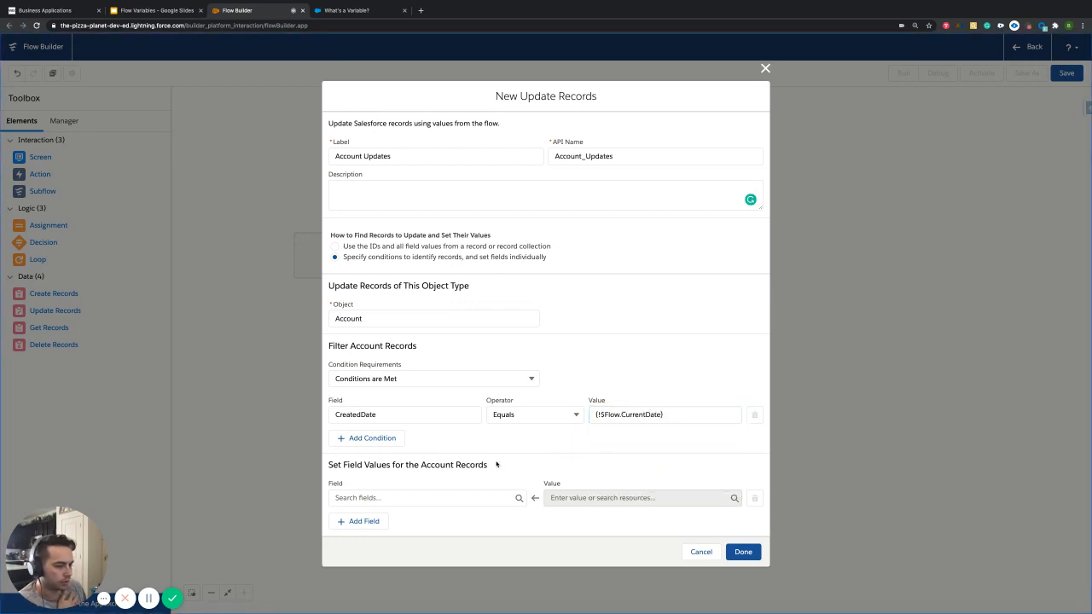
Step: Browse the Account fields and choose BillingCity as the field whose value is set
{"action": "left_click", "coordinate": [386, 497]}
{"action": "scroll", "coordinate": [427, 410], "scroll_direction": "down", "scroll_amount": 2}
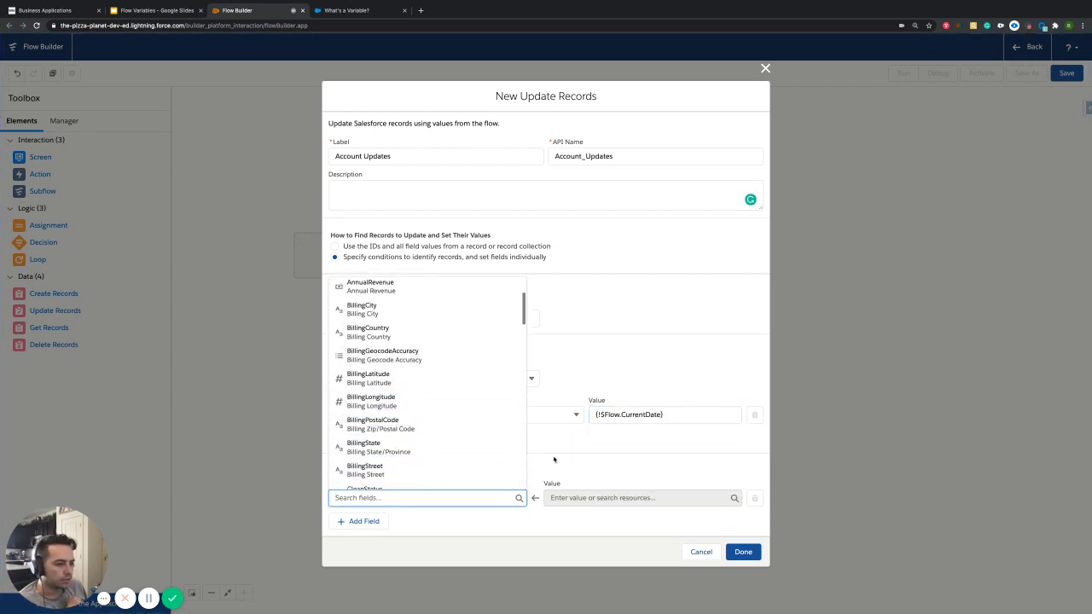
{"action": "scroll", "coordinate": [426, 410], "scroll_direction": "up", "scroll_amount": 2}
{"action": "left_click", "coordinate": [434, 454]}
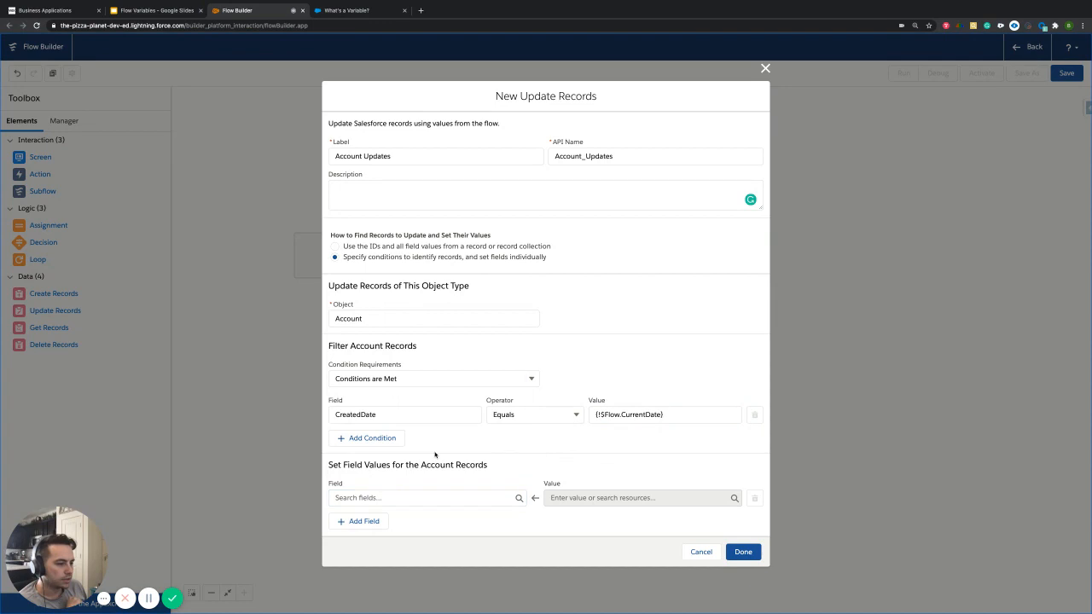
{"action": "left_click", "coordinate": [432, 500]}
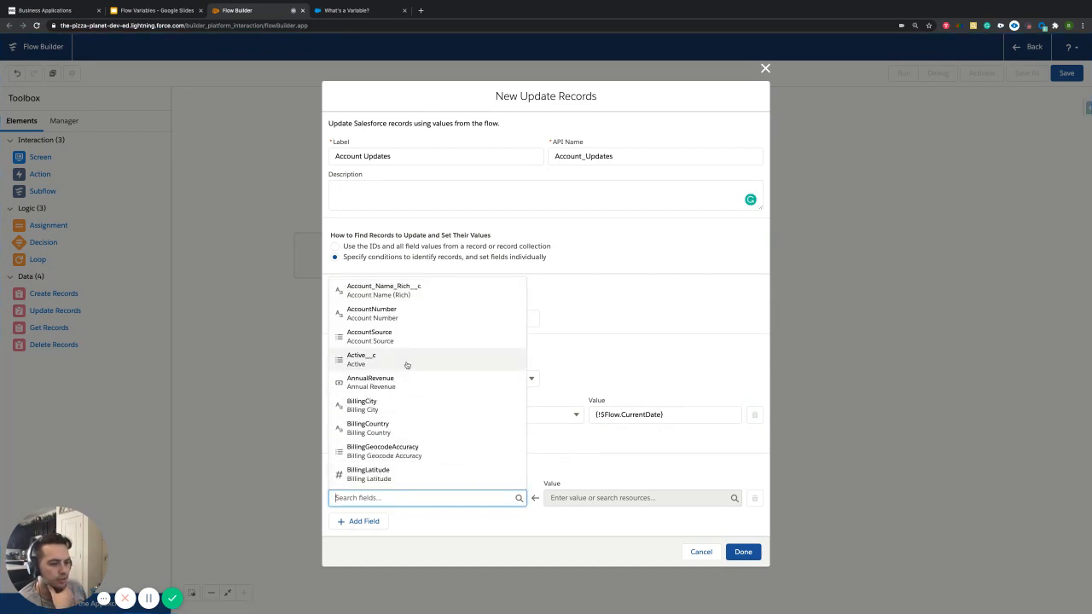
{"action": "left_click", "coordinate": [405, 406]}
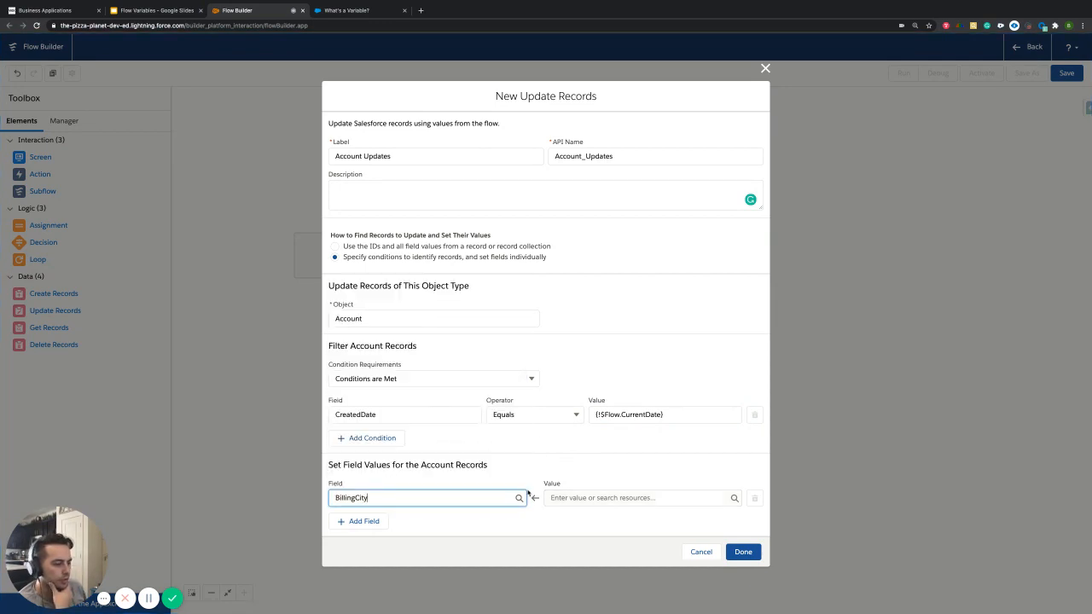
Step: Replace the BillingCity field with OwnerId and browse the resources available for its value
{"action": "left_click", "coordinate": [397, 495]}
{"action": "key", "text": "BackSpace"}
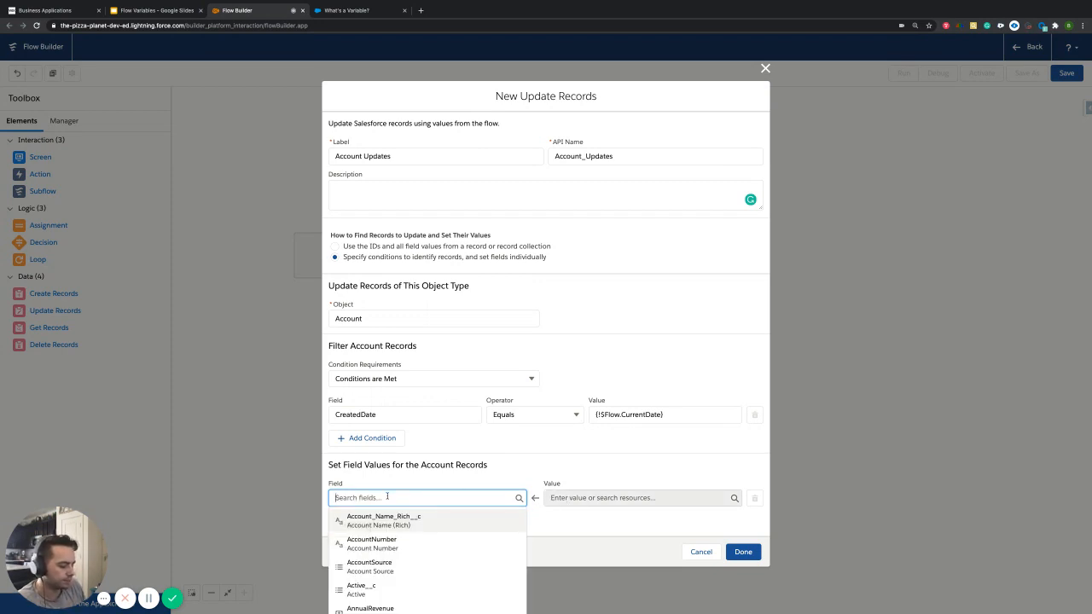
{"action": "type", "text": "id"}
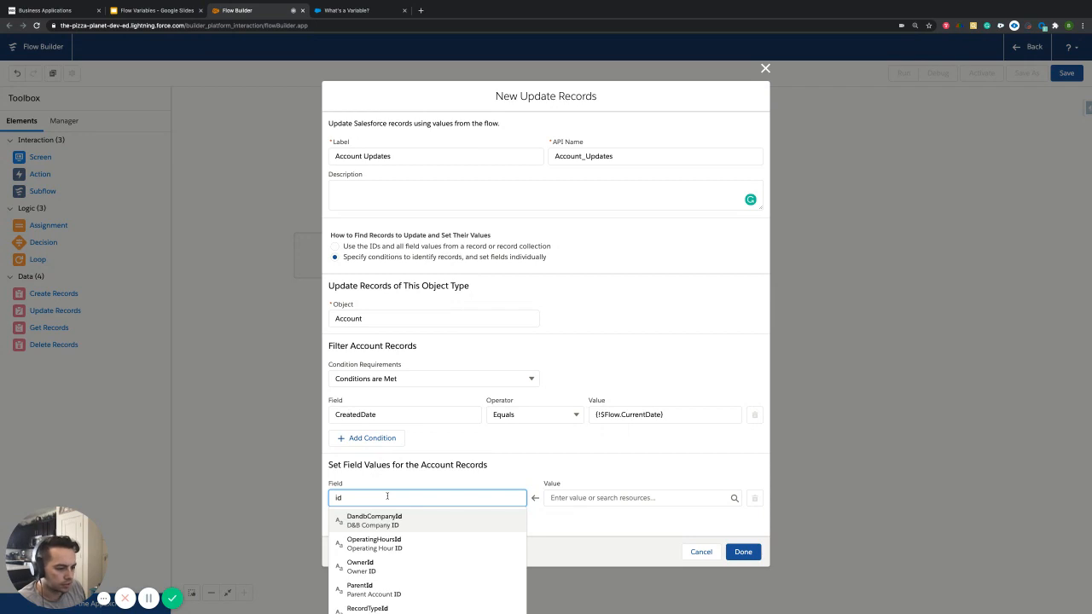
{"action": "left_click", "coordinate": [396, 567]}
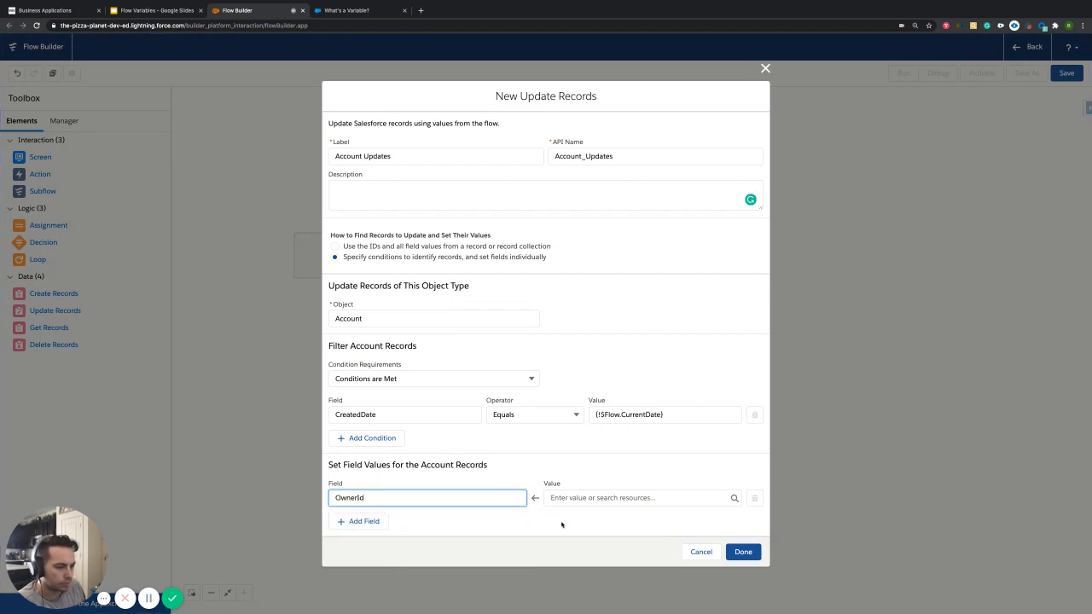
{"action": "left_click", "coordinate": [604, 497]}
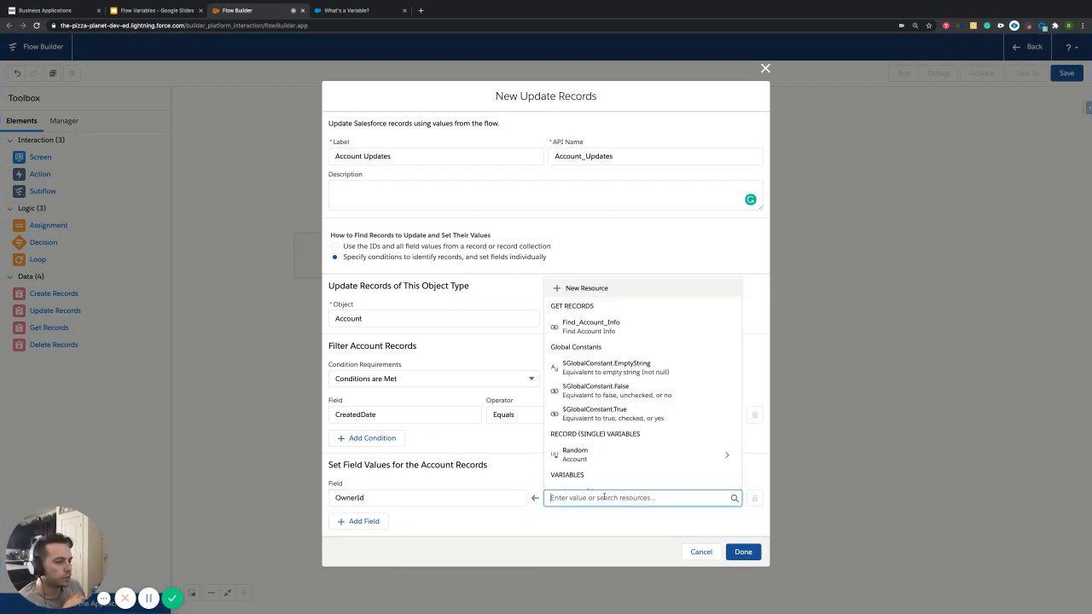
{"action": "scroll", "coordinate": [568, 444], "scroll_direction": "down", "scroll_amount": 2}
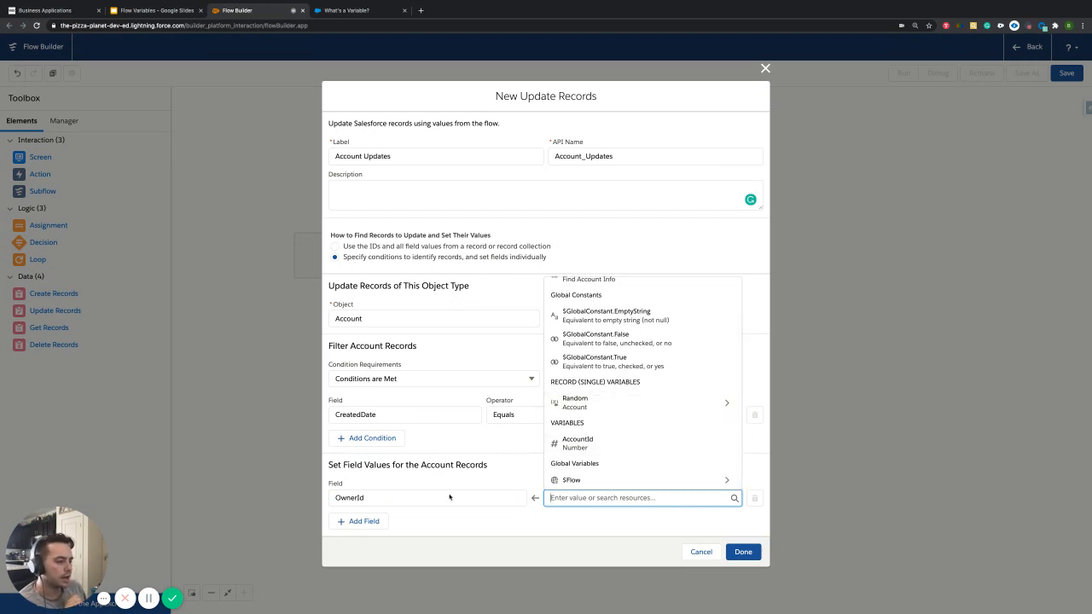
Step: Search the Account fields for accountid and id, and select OwnerId again as the field to set
{"action": "left_click", "coordinate": [423, 497]}
{"action": "key", "text": "shift+Left"}
{"action": "key", "text": "shift+Left"}
{"action": "key", "text": "shift+Left"}
{"action": "key", "text": "shift+Left"}
{"action": "key", "text": "shift+Left"}
{"action": "key", "text": "shift+Left"}
{"action": "key", "text": "shift+Left"}
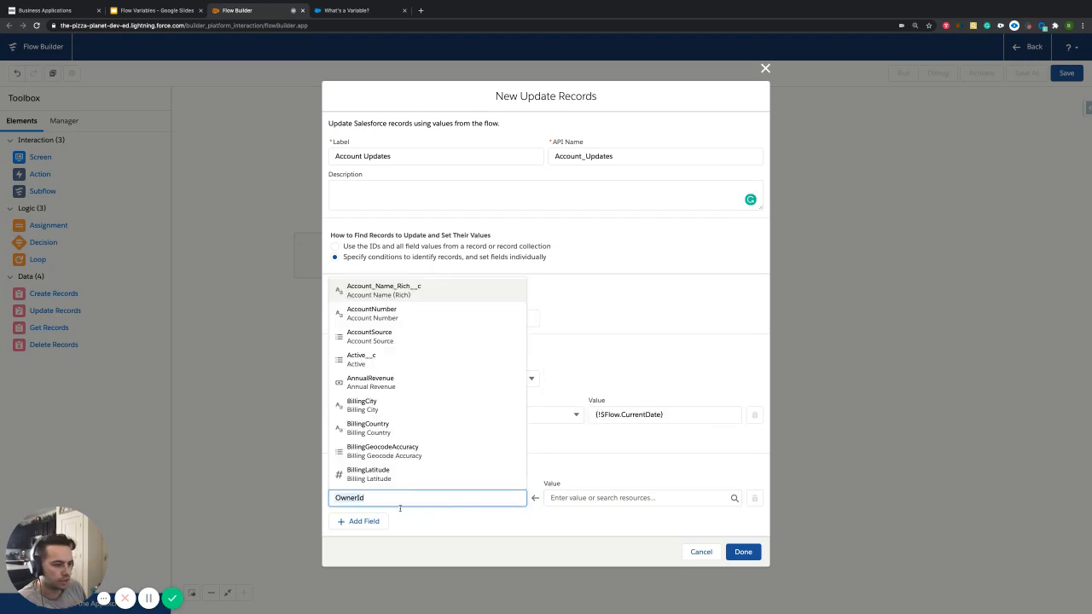
{"action": "key", "text": "BackSpace"}
{"action": "type", "text": "accountid"}
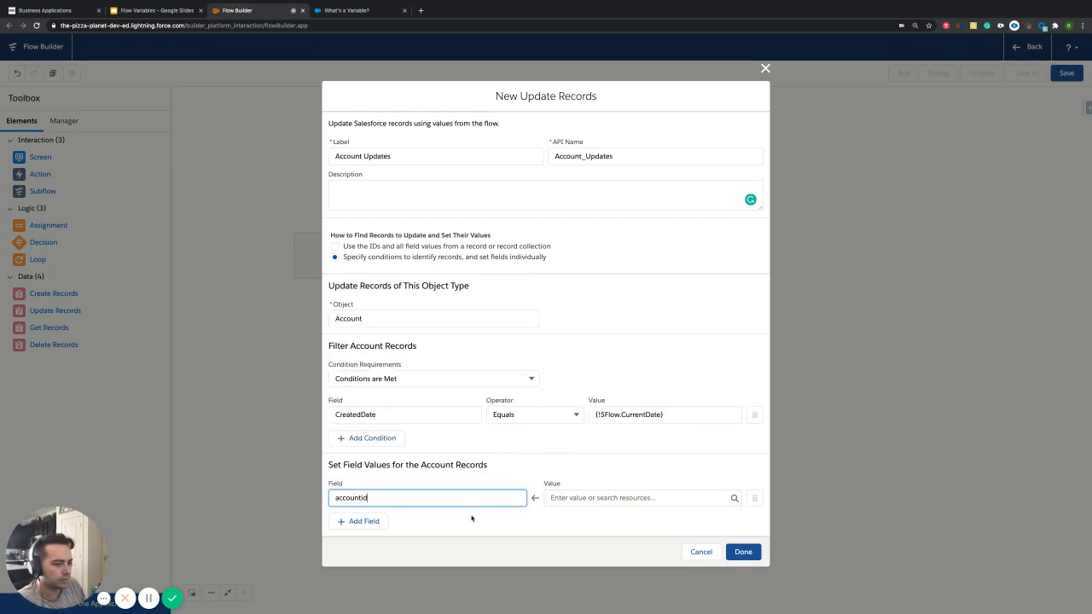
{"action": "key", "text": "BackSpace"}
{"action": "key", "text": "BackSpace"}
{"action": "key", "text": "BackSpace"}
{"action": "key", "text": "BackSpace"}
{"action": "key", "text": "BackSpace"}
{"action": "key", "text": "BackSpace"}
{"action": "key", "text": "BackSpace"}
{"action": "type", "text": "id"}
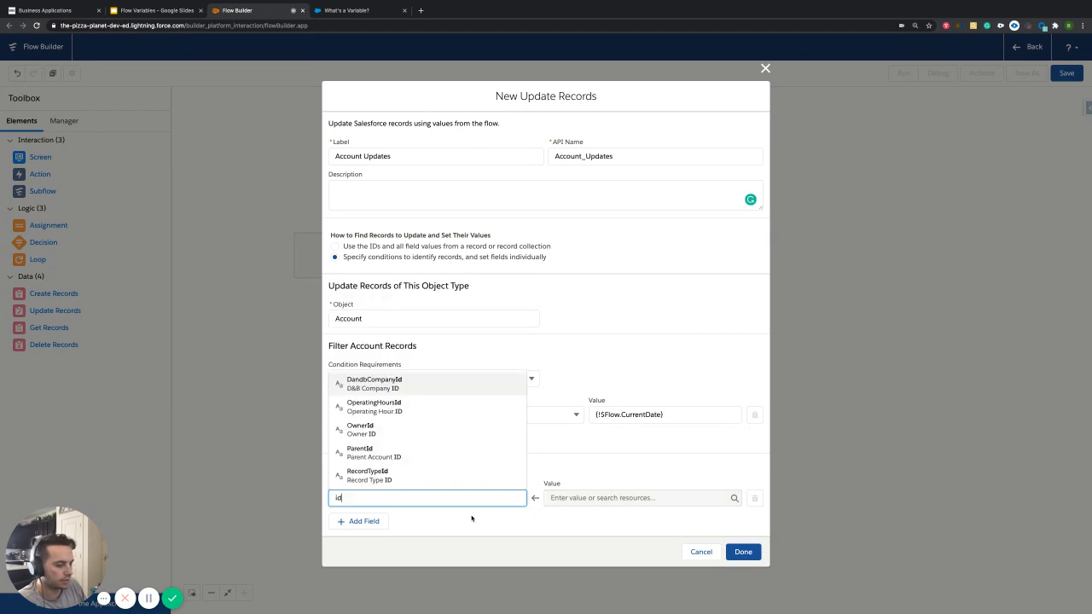
{"action": "left_click", "coordinate": [419, 437]}
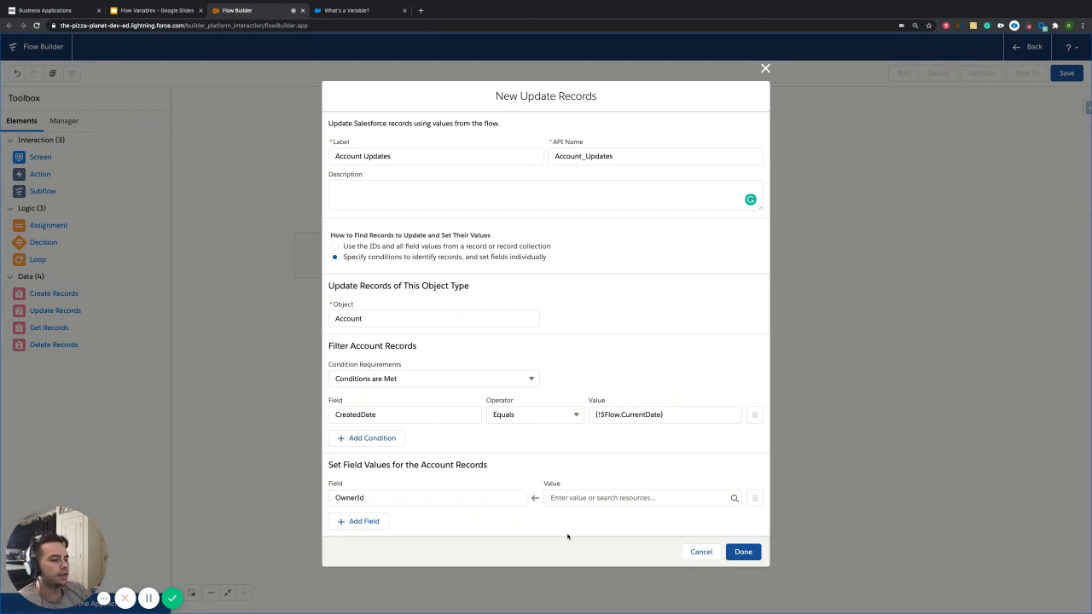
Step: Set the OwnerId field's value to the {!AccountId} variable
{"action": "left_click", "coordinate": [368, 497]}
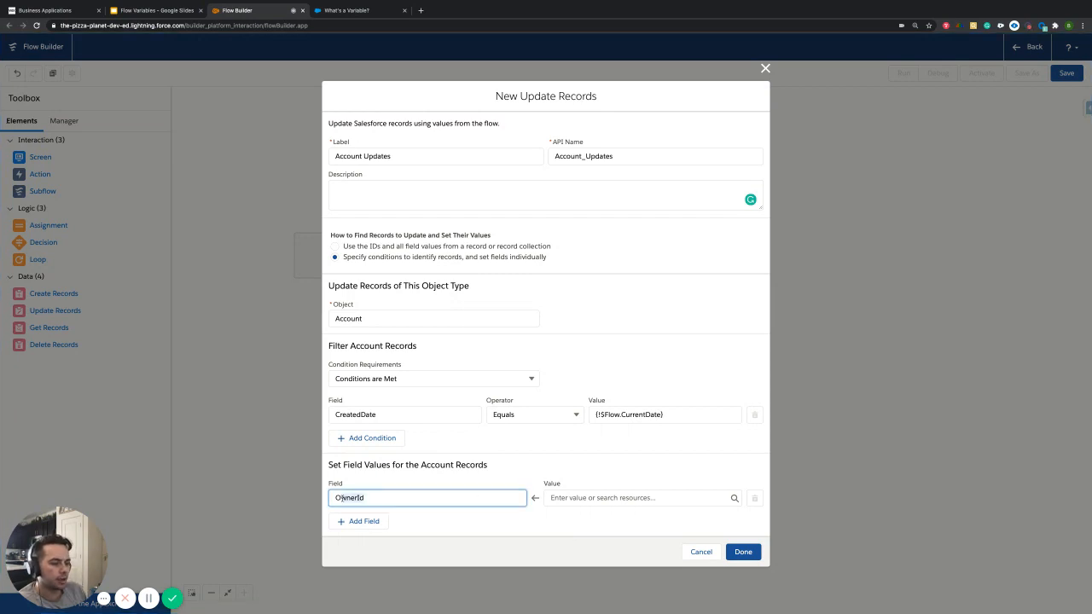
{"action": "left_click", "coordinate": [556, 522]}
{"action": "left_click", "coordinate": [577, 499]}
{"action": "scroll", "coordinate": [600, 443], "scroll_direction": "down", "scroll_amount": 2}
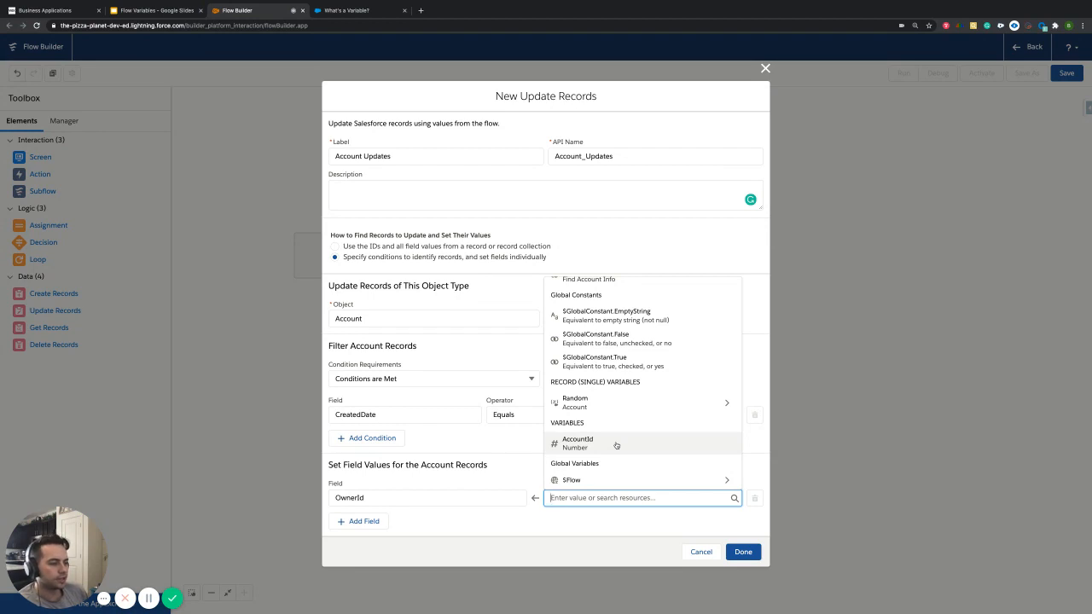
{"action": "left_click", "coordinate": [616, 446]}
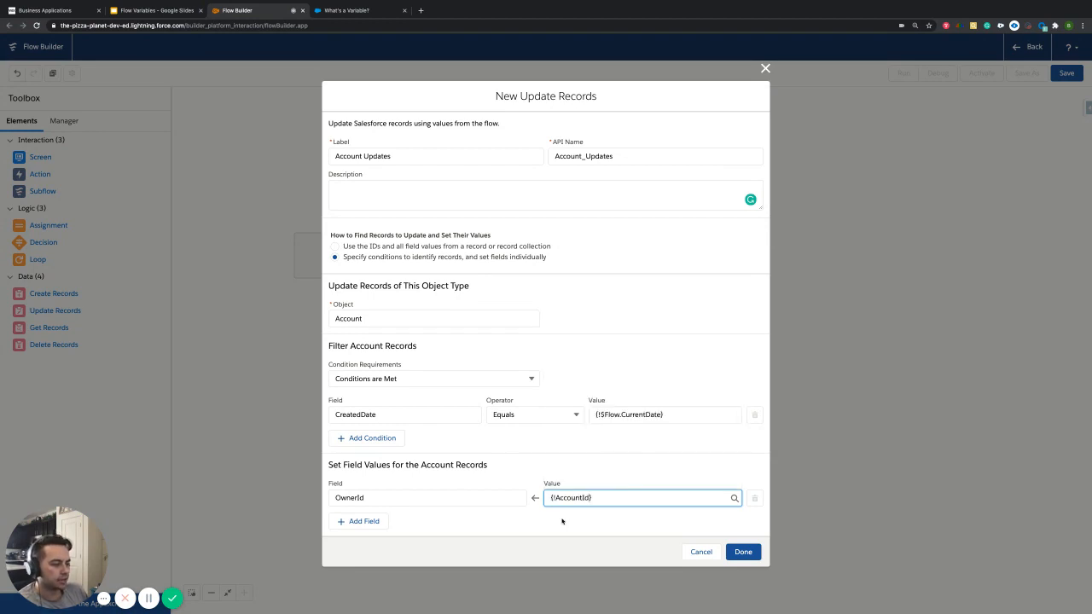
Step: Review the OwnerId field against the {!AccountId} variable assigned to it
{"action": "left_click", "coordinate": [536, 520]}
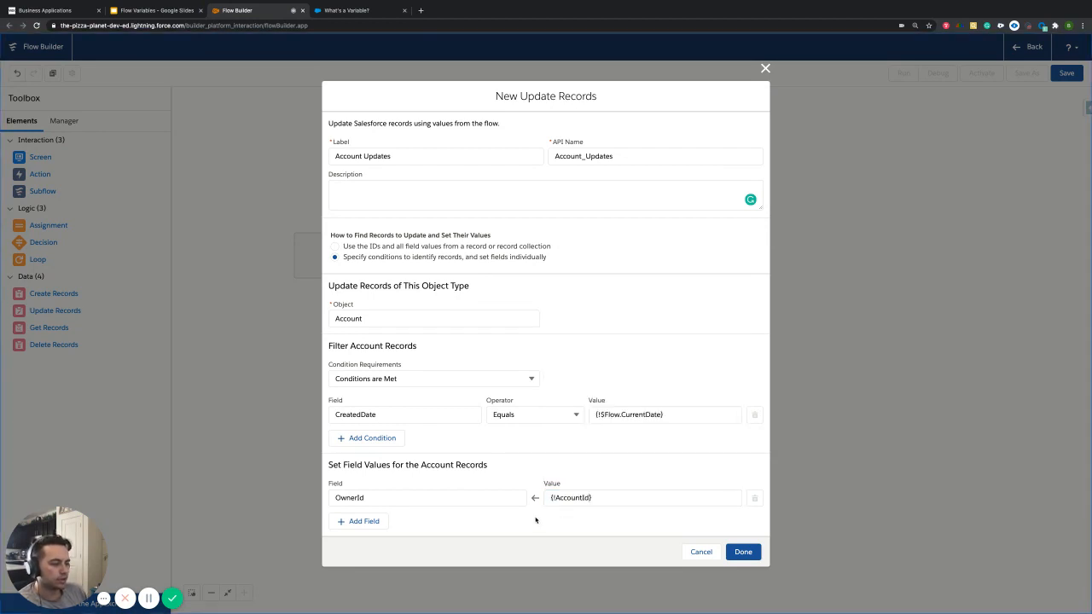
{"action": "triple_click", "coordinate": [600, 499]}
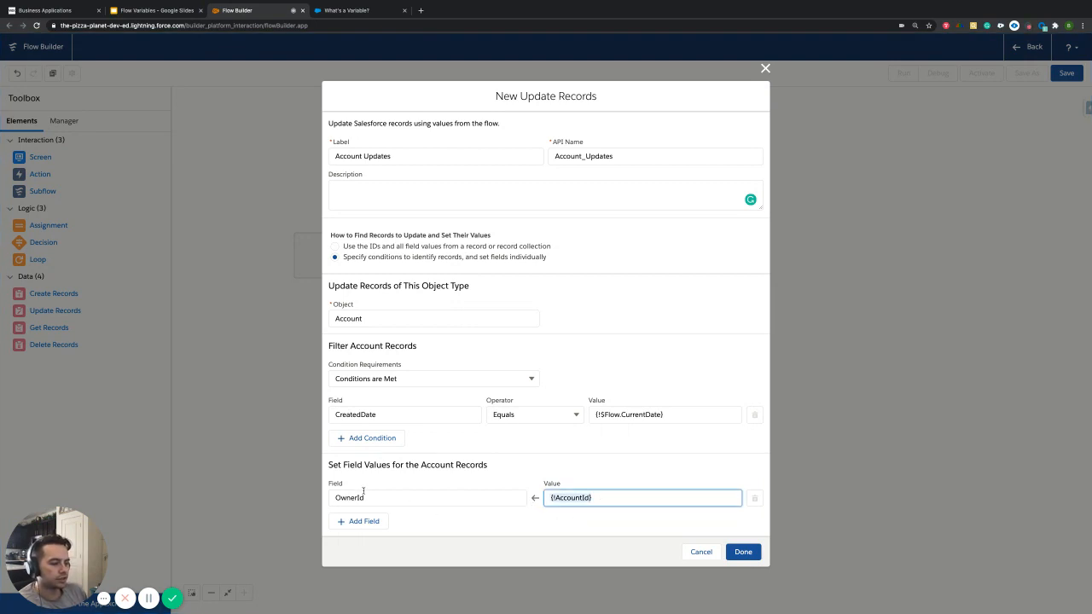
{"action": "left_click_drag", "start_coordinate": [338, 498], "coordinate": [360, 497]}
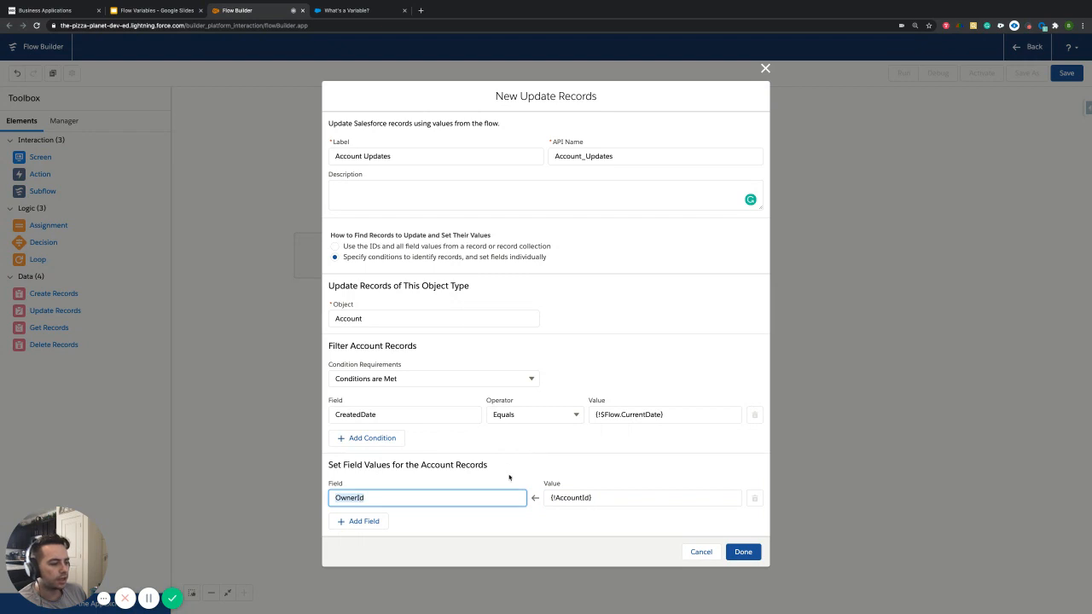
{"action": "left_click", "coordinate": [600, 500]}
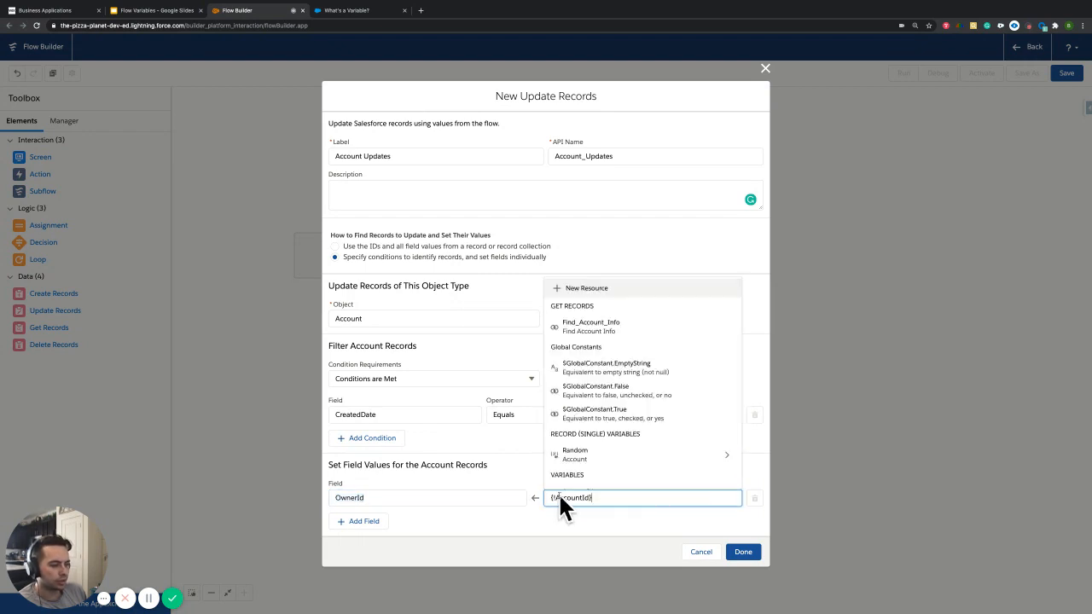
{"action": "left_click", "coordinate": [593, 527]}
Step: Add SLAExpirationDate__c as a second field to set and open its value for editing
{"action": "left_click", "coordinate": [365, 522]}
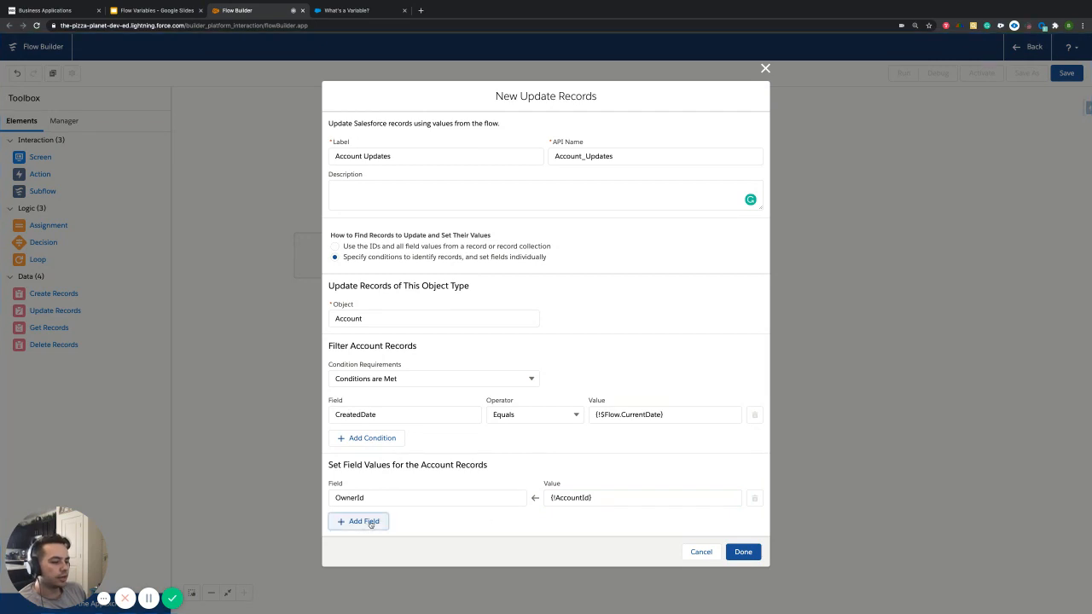
{"action": "left_click", "coordinate": [386, 516]}
{"action": "type", "text": "date"}
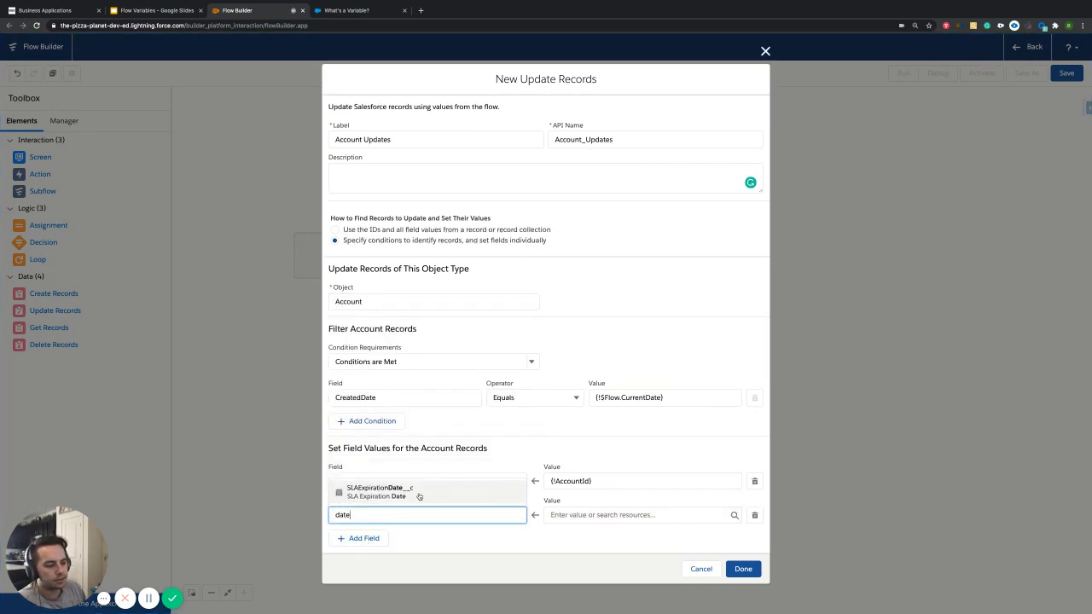
{"action": "left_click", "coordinate": [417, 492]}
{"action": "left_click", "coordinate": [591, 515]}
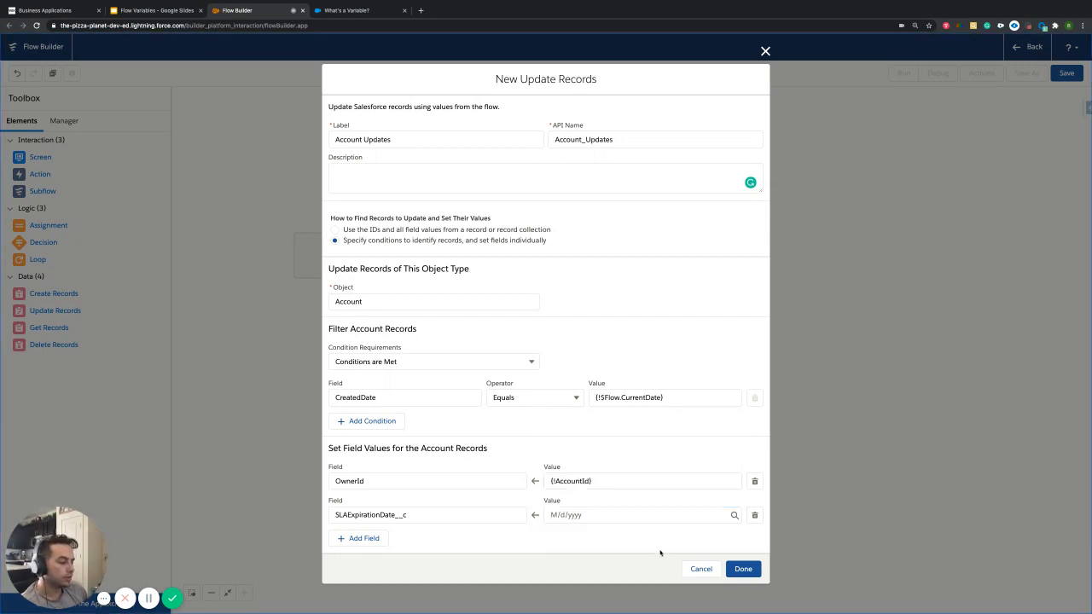
Step: Discard the new Update Records element and move the Find Account Info element slightly higher on the canvas
{"action": "left_click", "coordinate": [702, 569]}
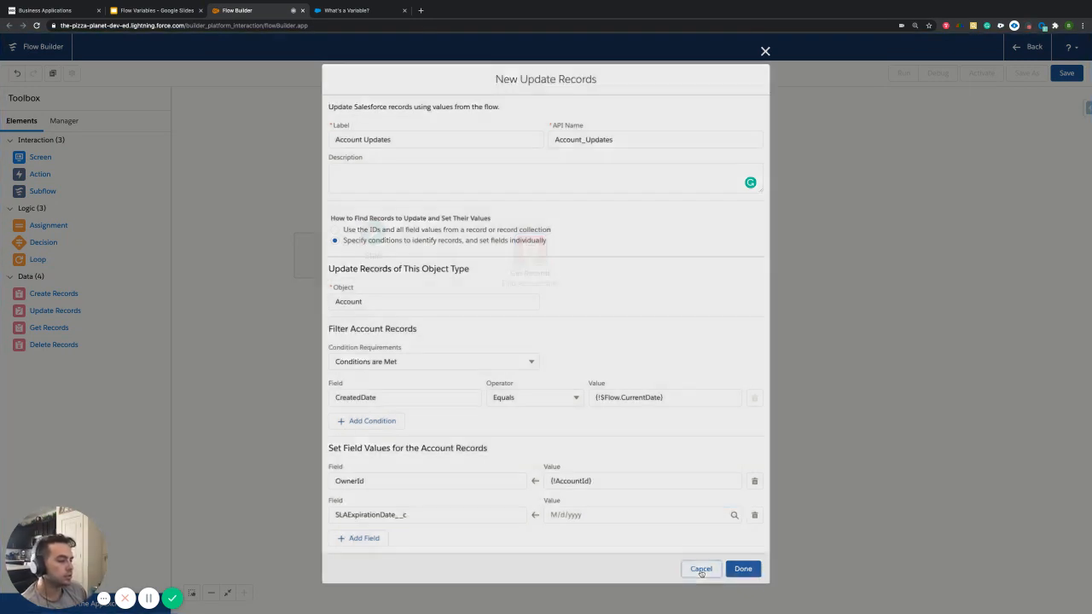
{"action": "left_click_drag", "start_coordinate": [535, 248], "coordinate": [529, 227]}
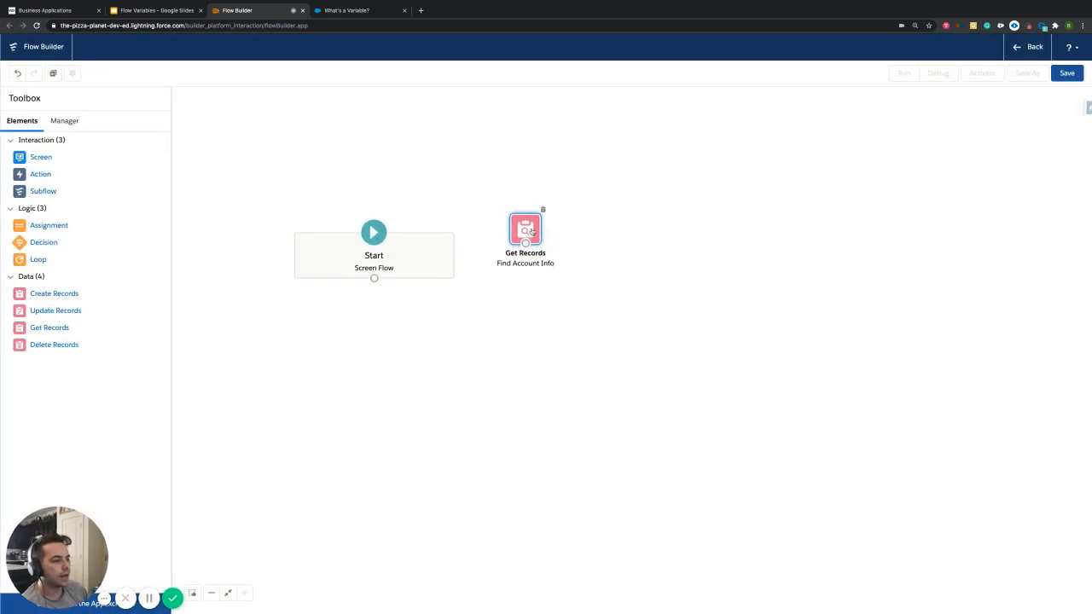